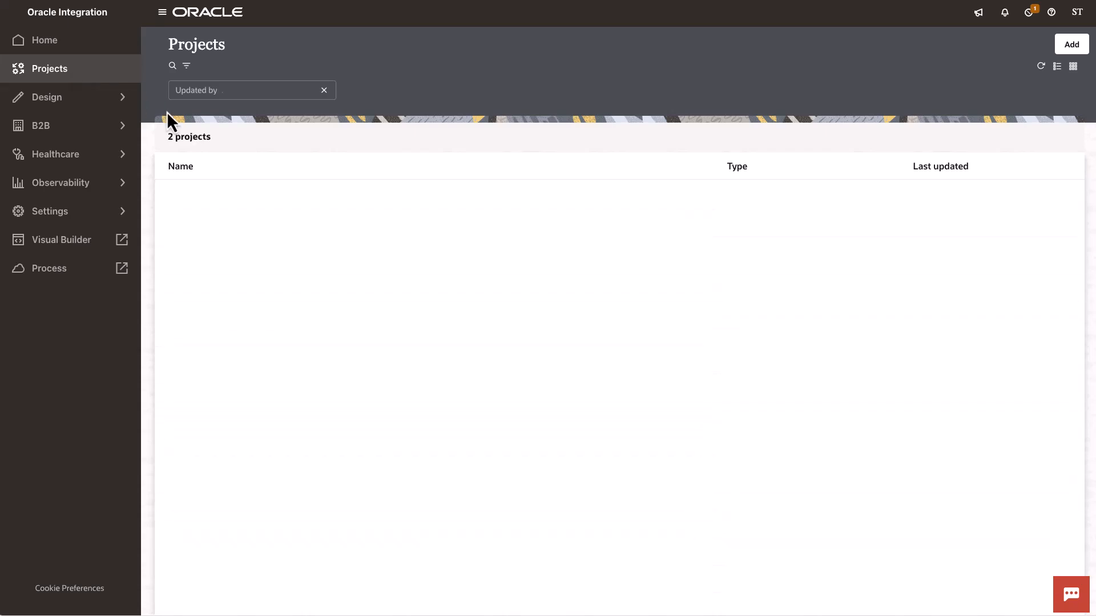
Step: Open the ADT_A31_to_FHIR_Patient_Update integration in the EMR Patient Details Change project
{"action": "left_click", "coordinate": [227, 193]}
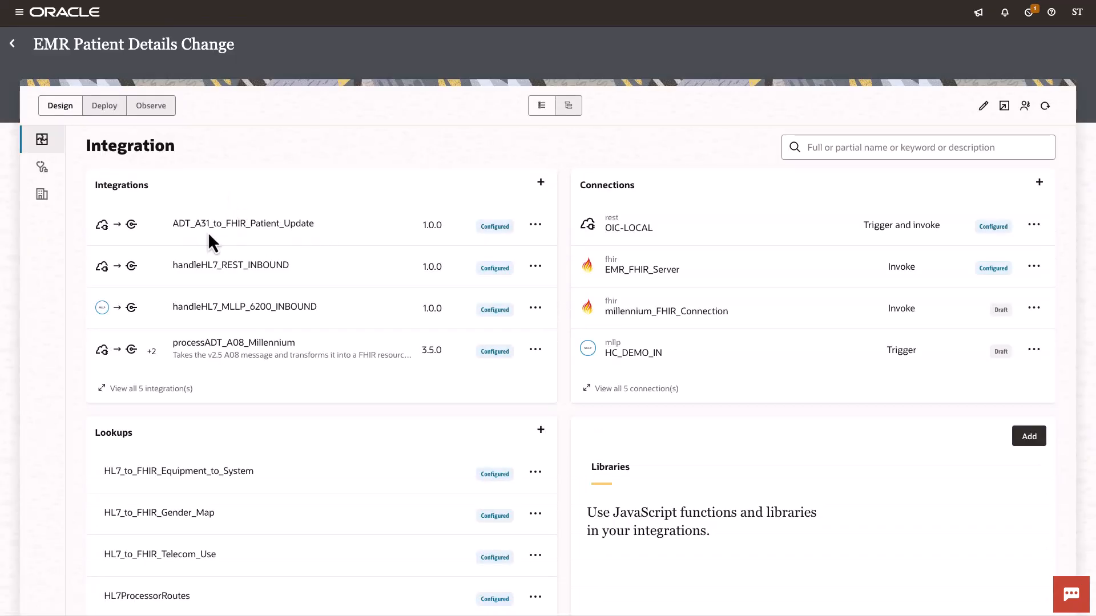
{"action": "left_click", "coordinate": [243, 226]}
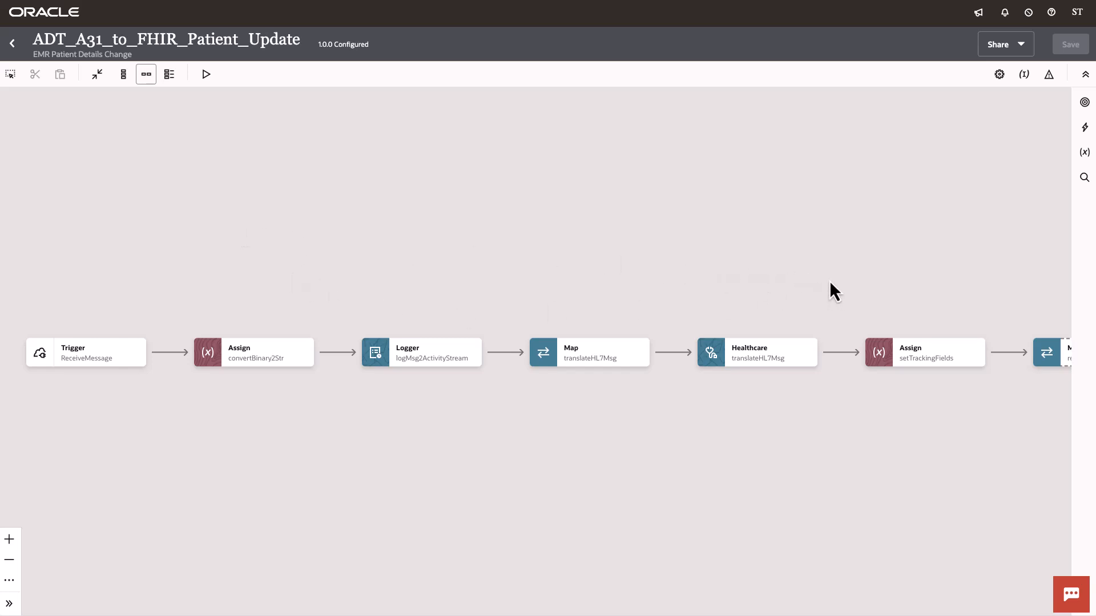
Step: Add an invoke using the EMR_FHIR_Server connection after the retrieveHL7Payload healthcare action at the end of the flow
{"action": "left_click_drag", "start_coordinate": [834, 284], "coordinate": [336, 224]}
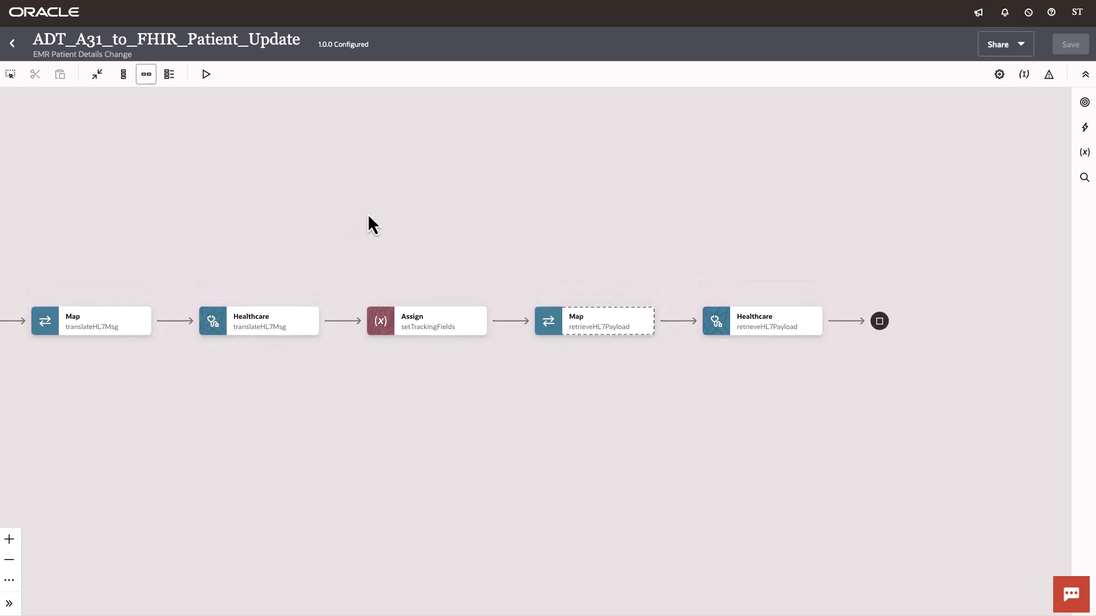
{"action": "left_click_drag", "start_coordinate": [431, 259], "coordinate": [340, 259]}
{"action": "mouse_move", "coordinate": [40, 328]}
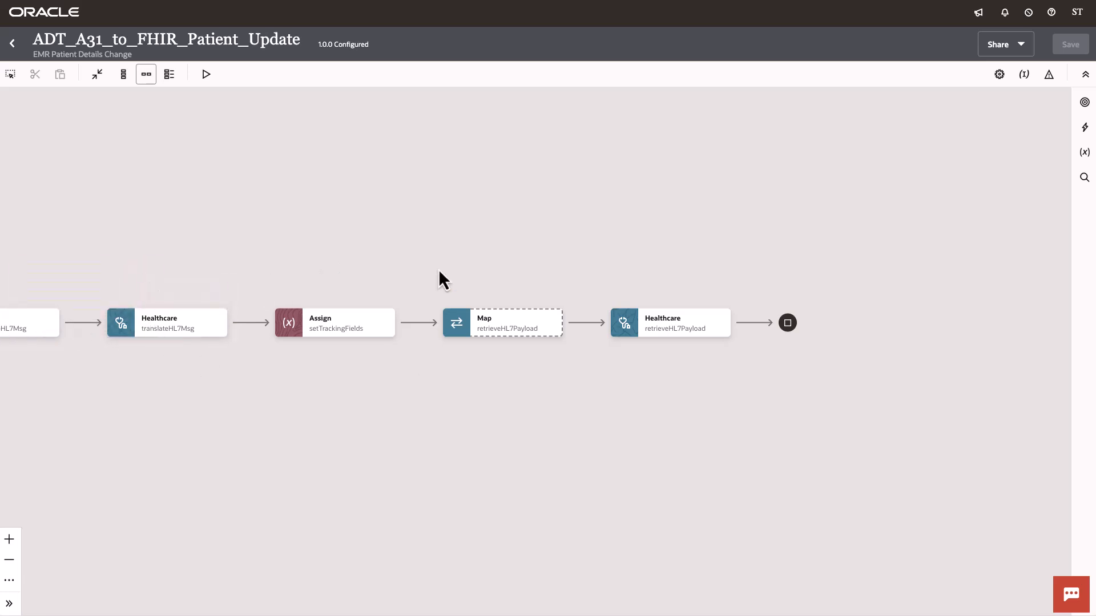
{"action": "left_click_drag", "start_coordinate": [439, 269], "coordinate": [347, 266]}
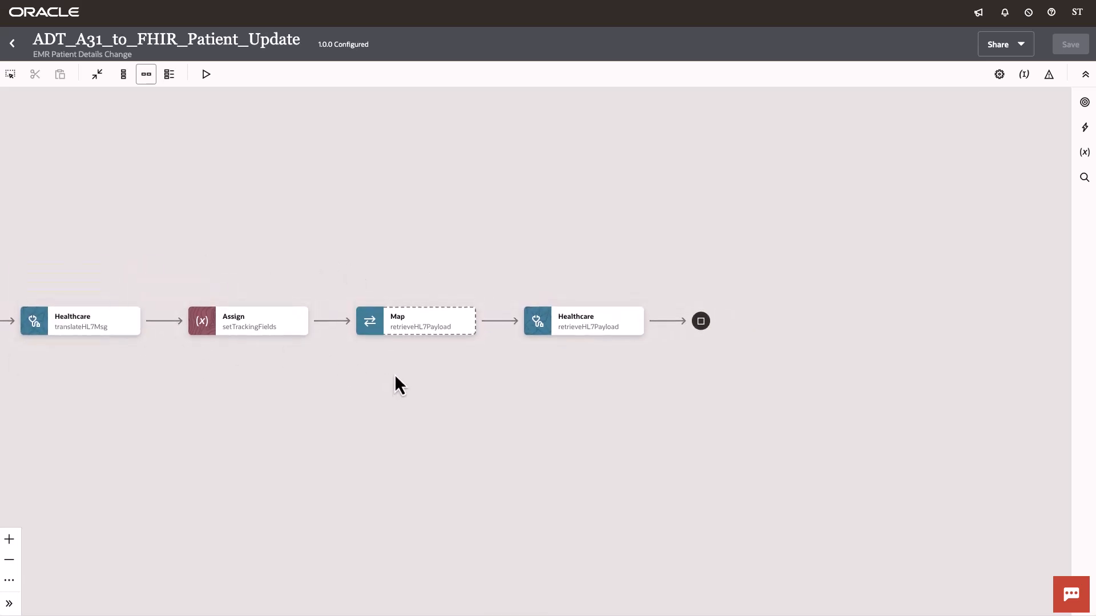
{"action": "mouse_move", "coordinate": [581, 326]}
{"action": "left_click_drag", "start_coordinate": [690, 221], "coordinate": [591, 215]}
{"action": "mouse_move", "coordinate": [489, 315]}
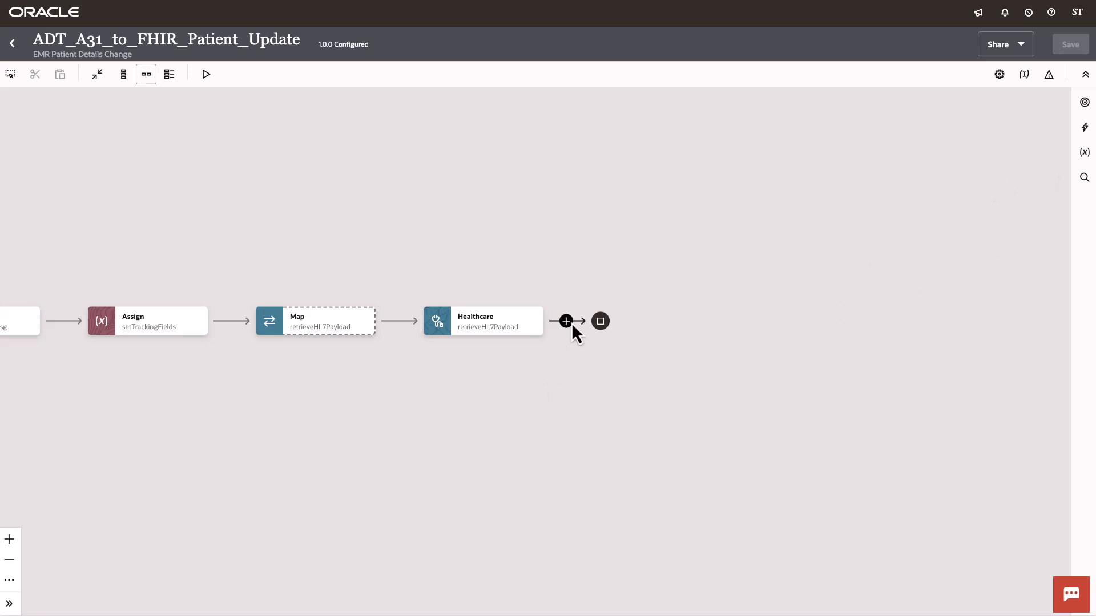
{"action": "left_click", "coordinate": [566, 321]}
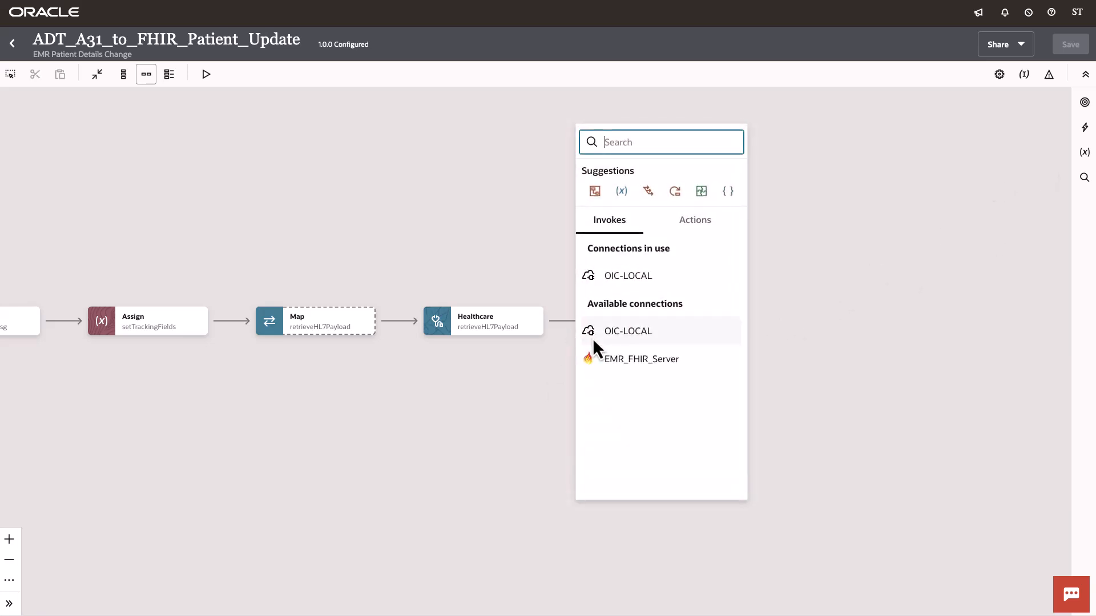
{"action": "left_click", "coordinate": [656, 366]}
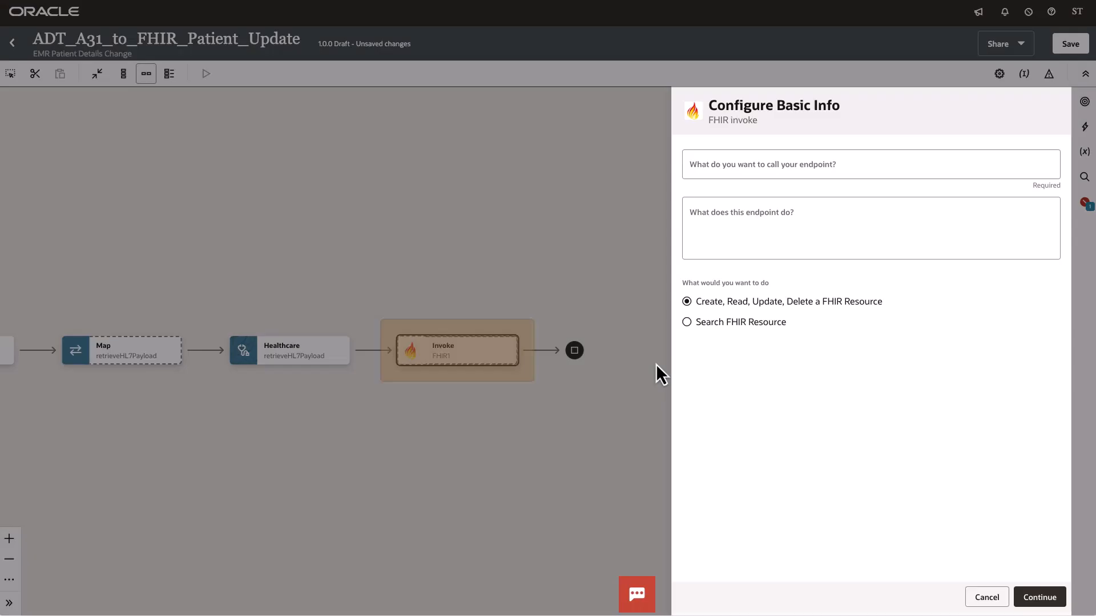
Step: Name the FHIR invoke endpoint savePatient and continue to the interaction settings
{"action": "left_click", "coordinate": [876, 173]}
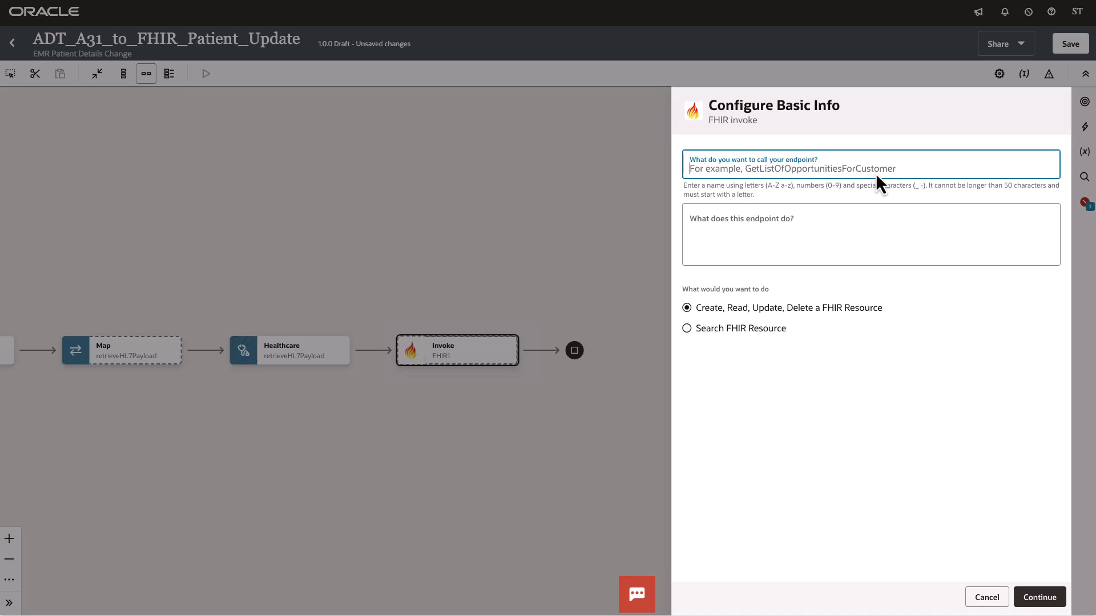
{"action": "type", "text": "savePa"}
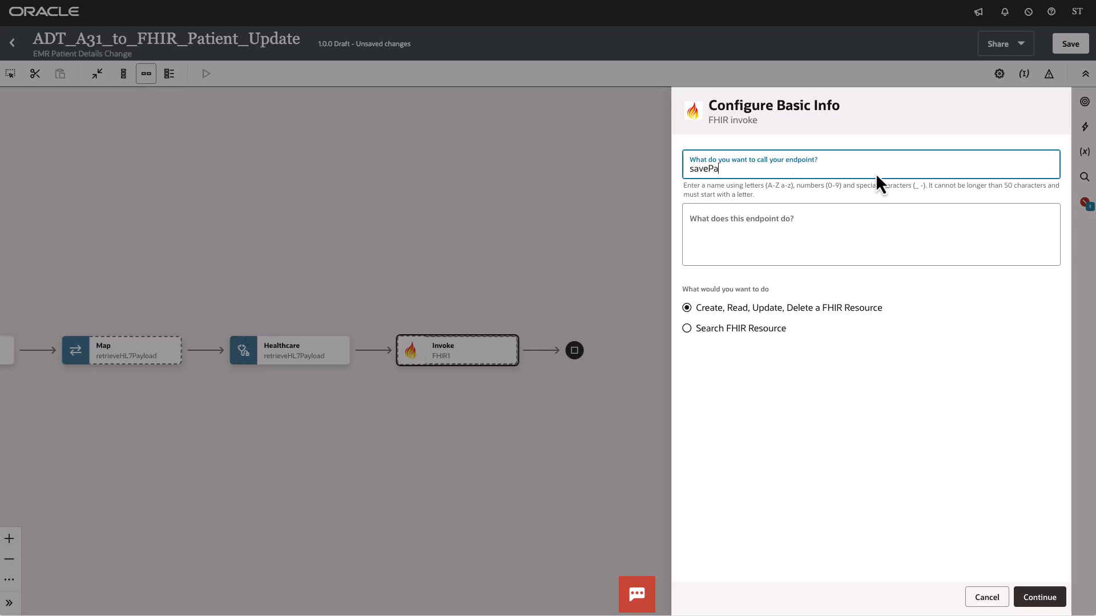
{"action": "type", "text": "tient"}
{"action": "left_click", "coordinate": [1053, 597]}
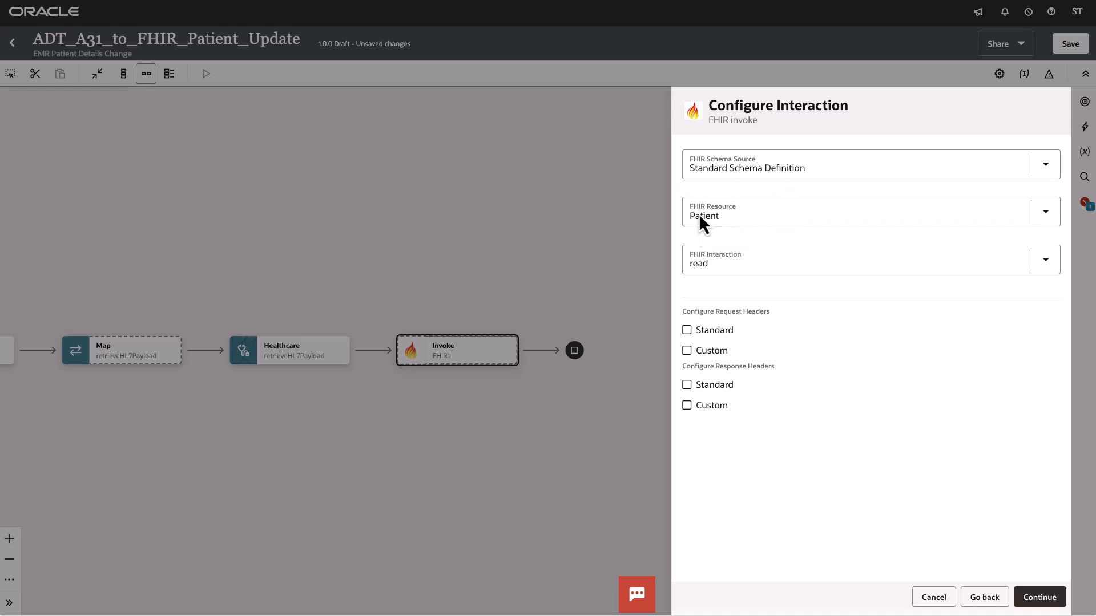
Step: Set the FHIR interaction for the Patient resource to update and finish configuring the invoke
{"action": "left_click", "coordinate": [736, 266]}
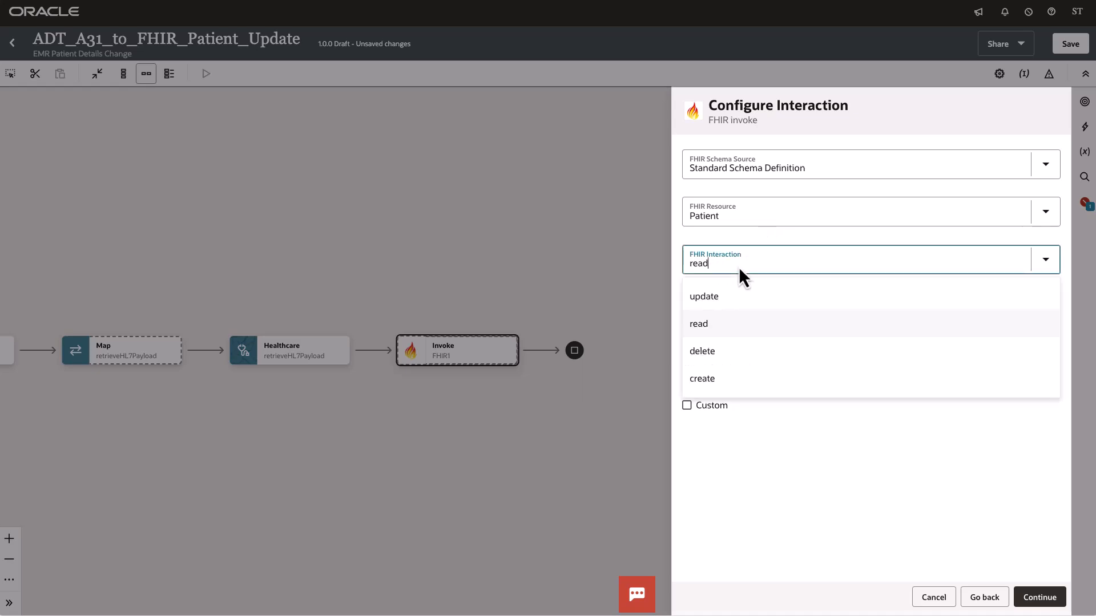
{"action": "left_click", "coordinate": [715, 379]}
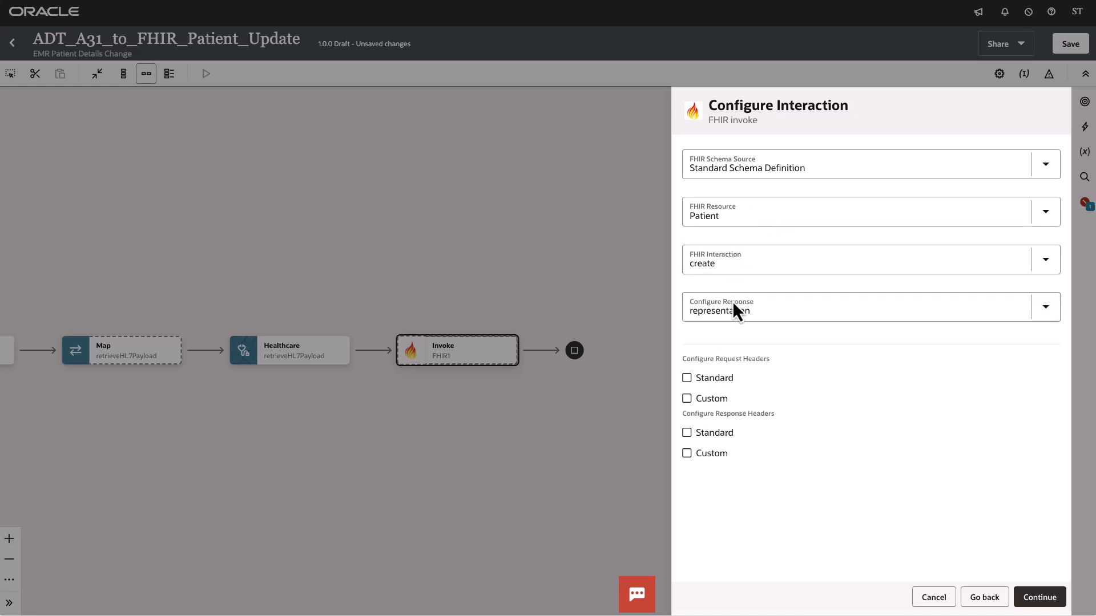
{"action": "left_click", "coordinate": [728, 268]}
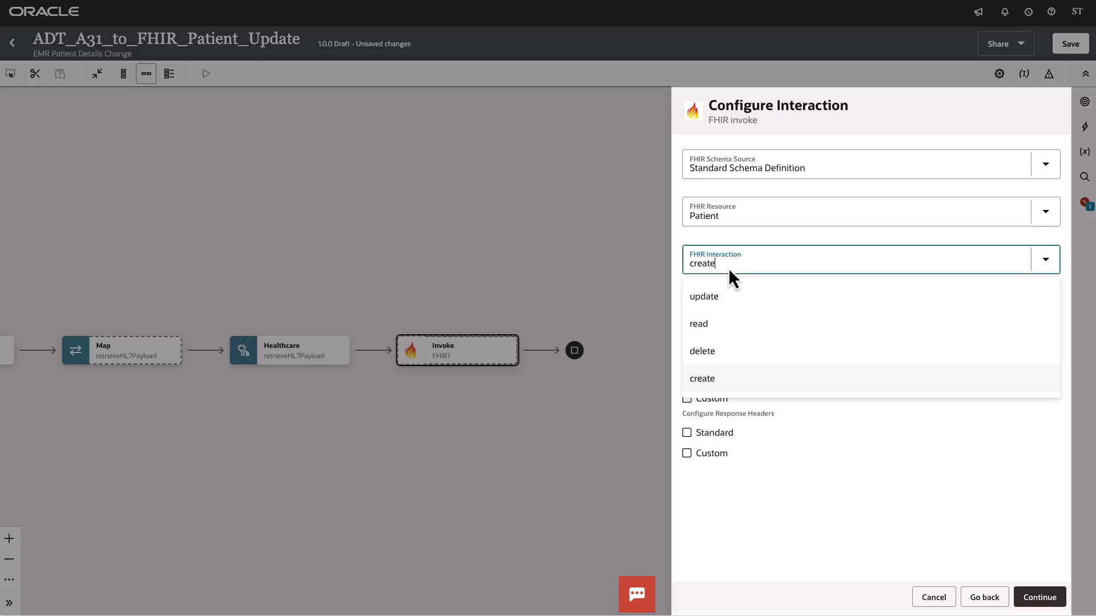
{"action": "left_click", "coordinate": [721, 299]}
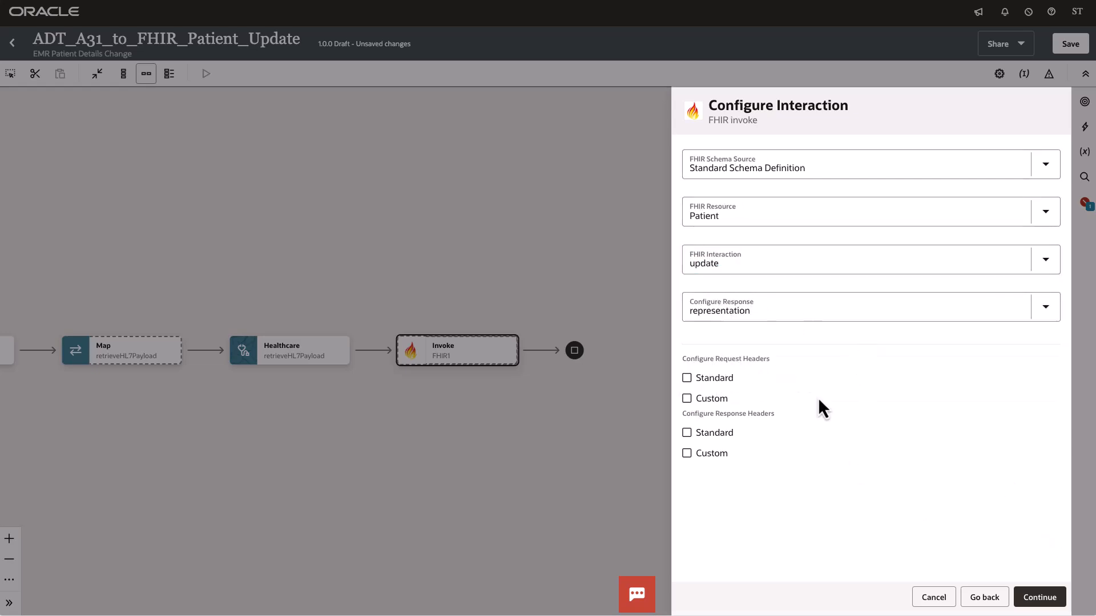
{"action": "left_click", "coordinate": [1044, 599]}
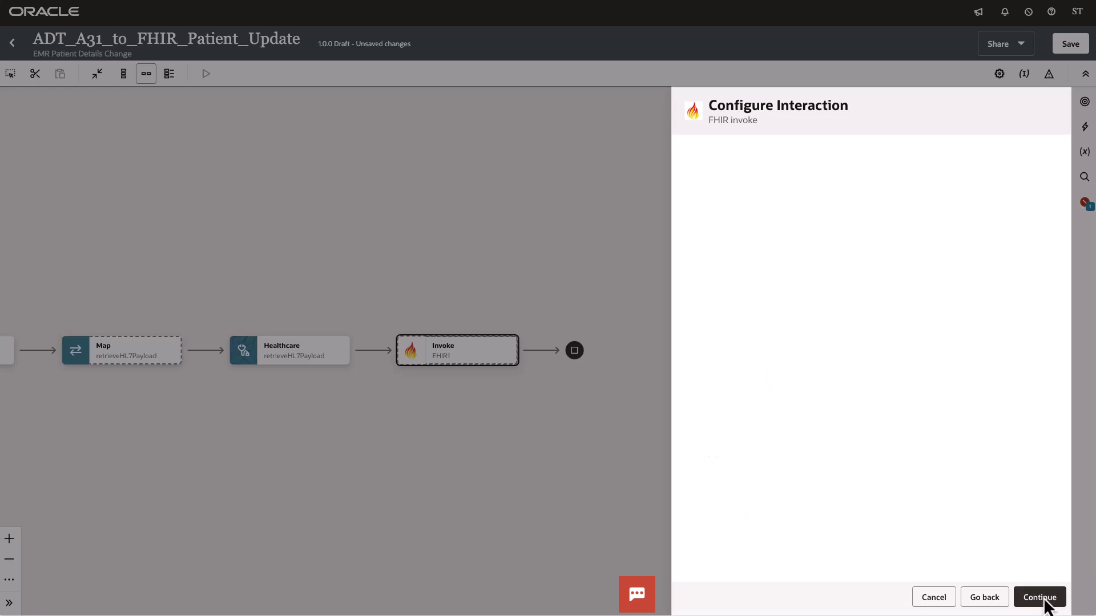
{"action": "left_click", "coordinate": [1045, 599]}
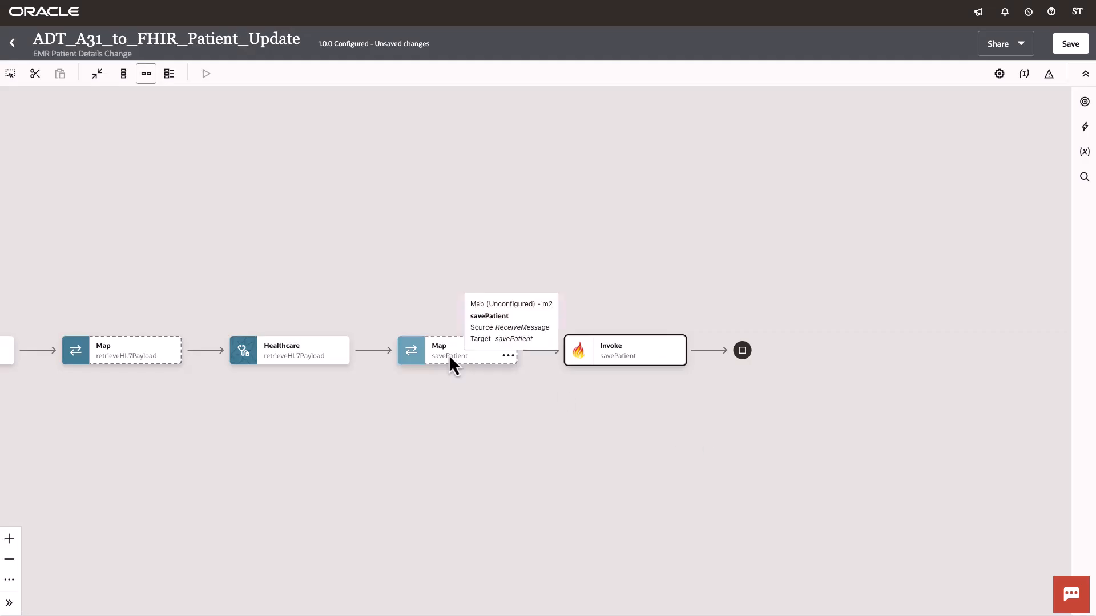
Step: Open the savePatient map and expand the retrieveHL7Payload response transaction data and the target Patient structure to inspect them
{"action": "left_click", "coordinate": [506, 356]}
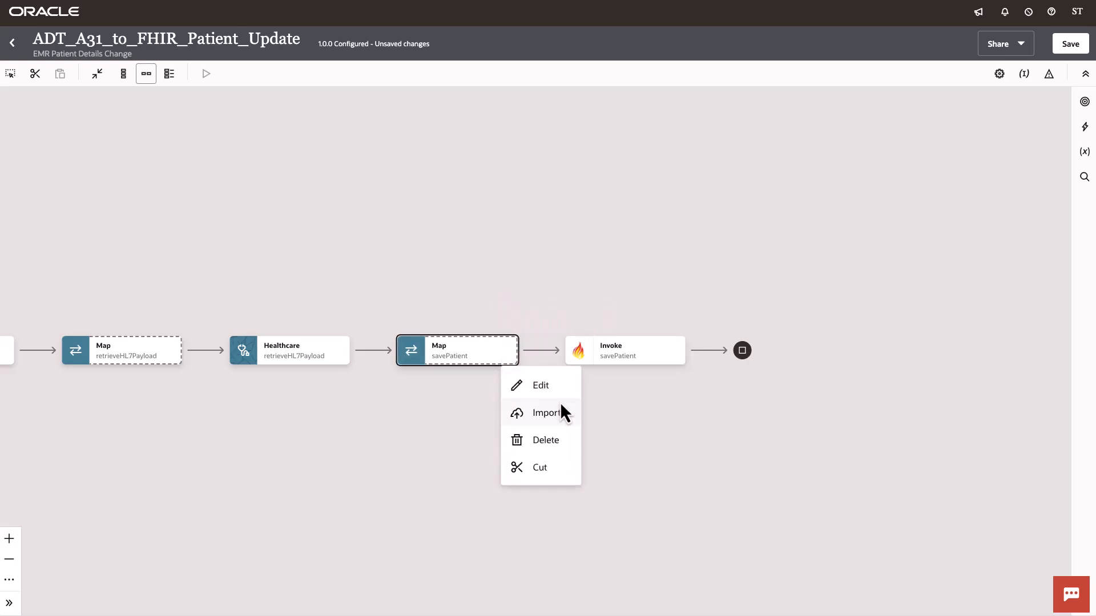
{"action": "left_click", "coordinate": [538, 388]}
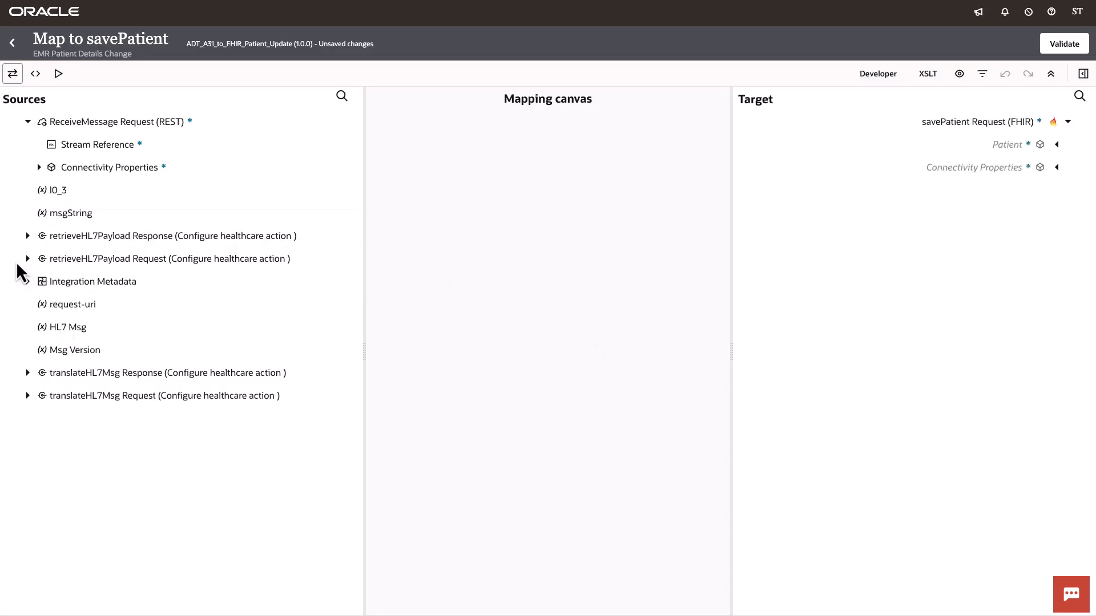
{"action": "left_click", "coordinate": [27, 237]}
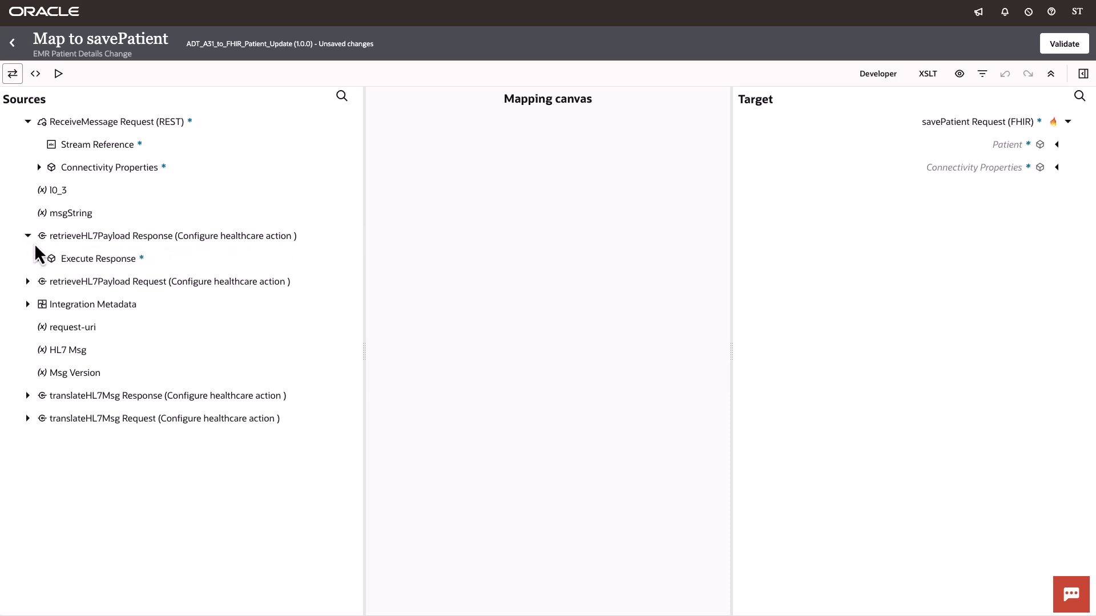
{"action": "left_click", "coordinate": [40, 260]}
{"action": "left_click", "coordinate": [49, 282]}
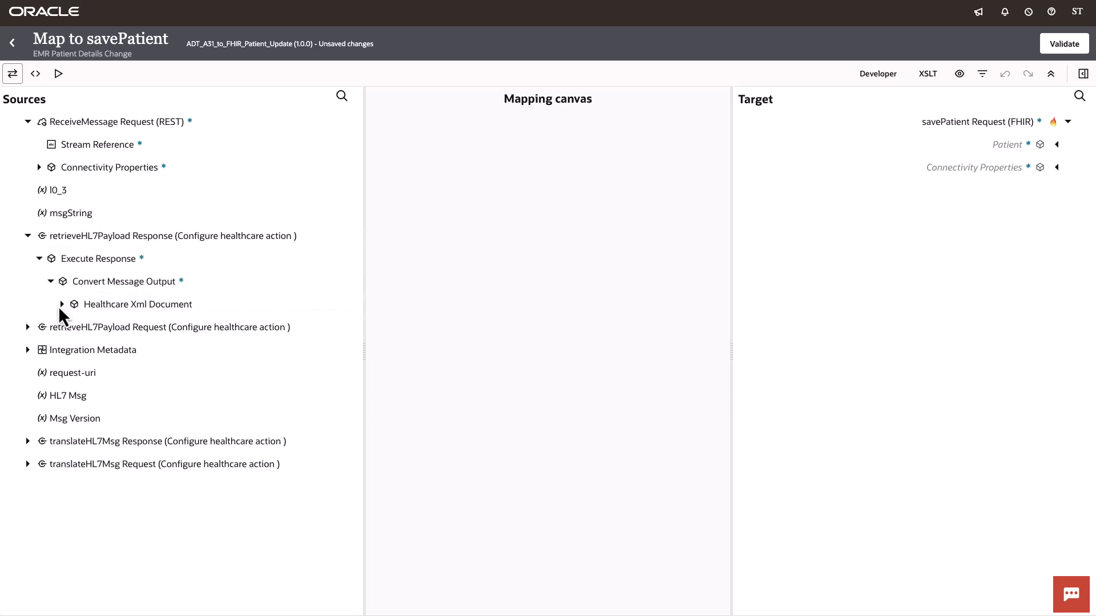
{"action": "left_click", "coordinate": [61, 307]}
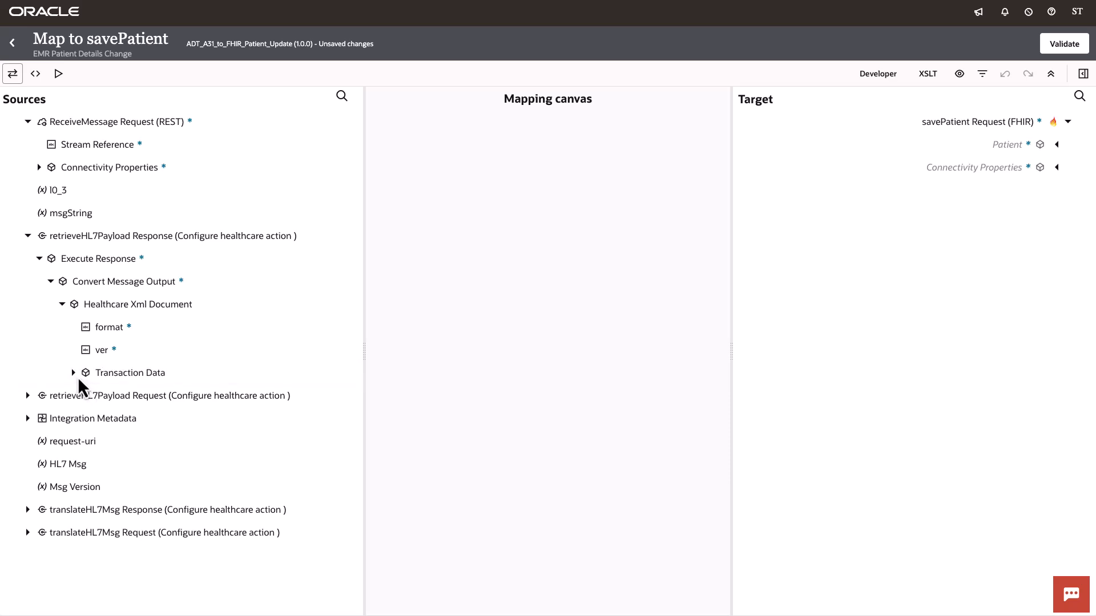
{"action": "left_click", "coordinate": [74, 374]}
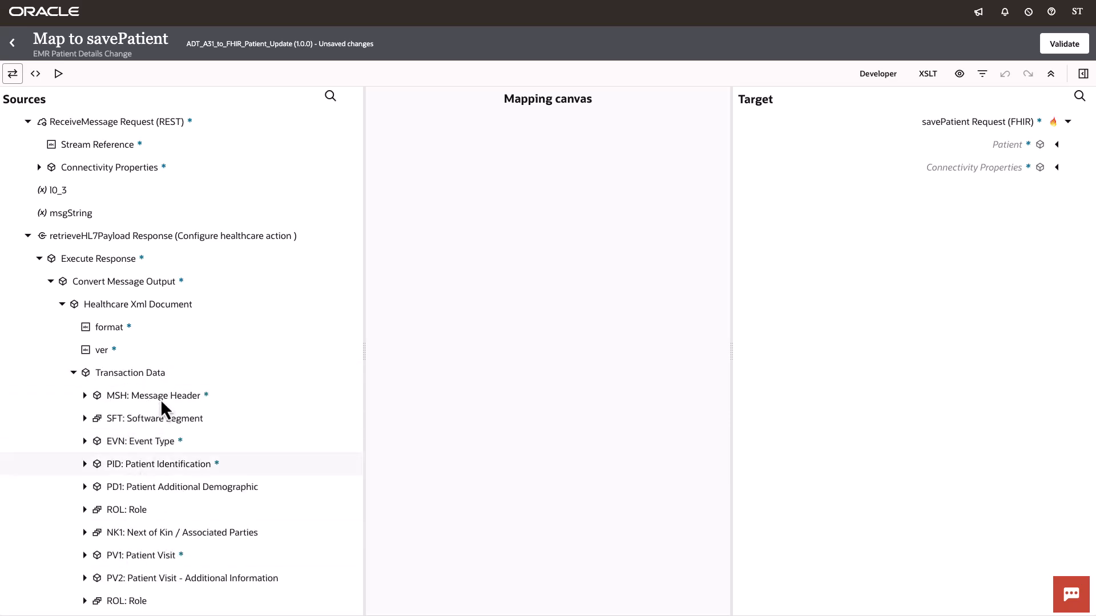
{"action": "scroll", "coordinate": [152, 456], "scroll_direction": "down", "scroll_amount": 1}
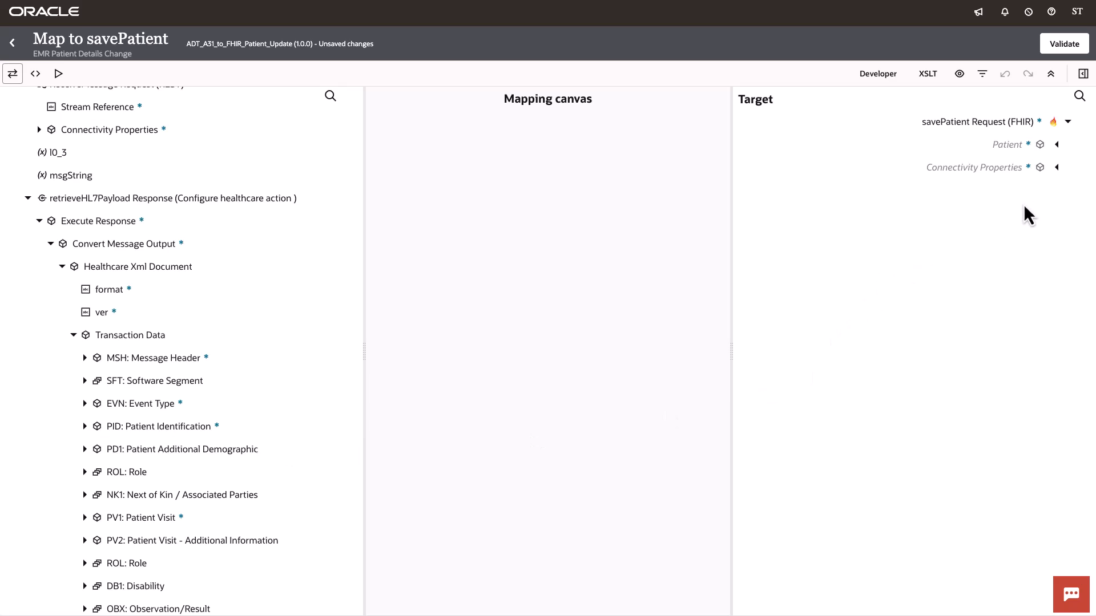
{"action": "left_click", "coordinate": [1057, 145]}
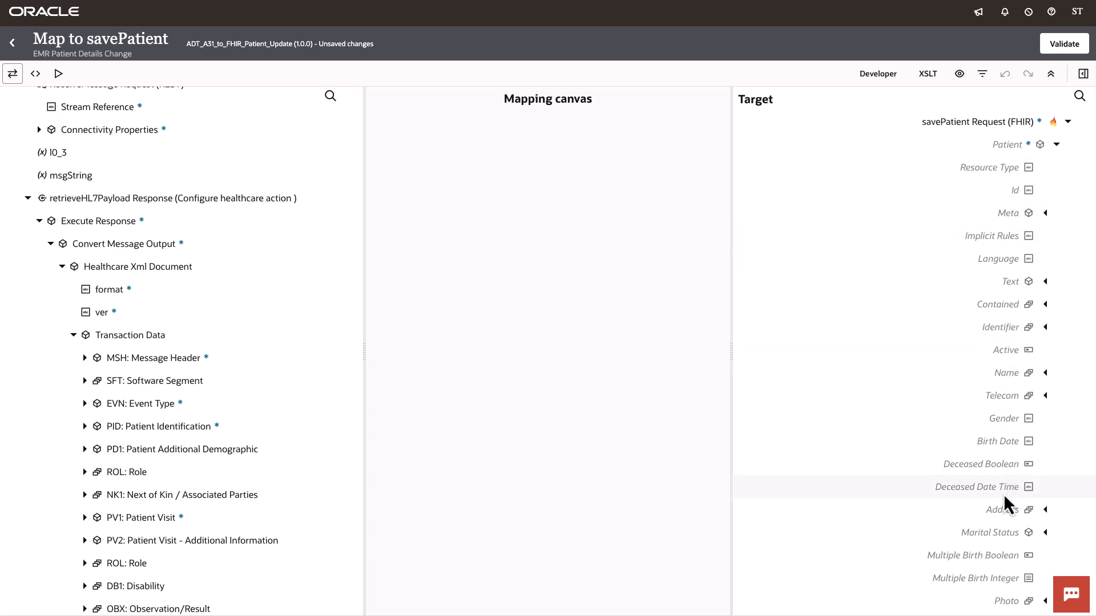
{"action": "scroll", "coordinate": [981, 285], "scroll_direction": "down", "scroll_amount": 1}
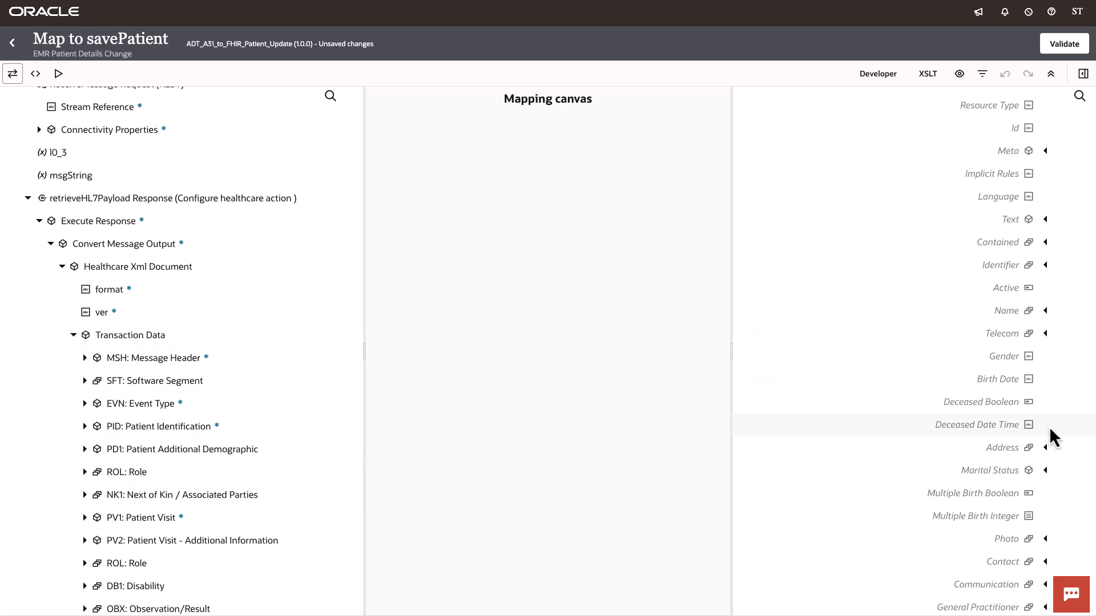
Step: Leave the mapper and save the integration
{"action": "left_click", "coordinate": [11, 45]}
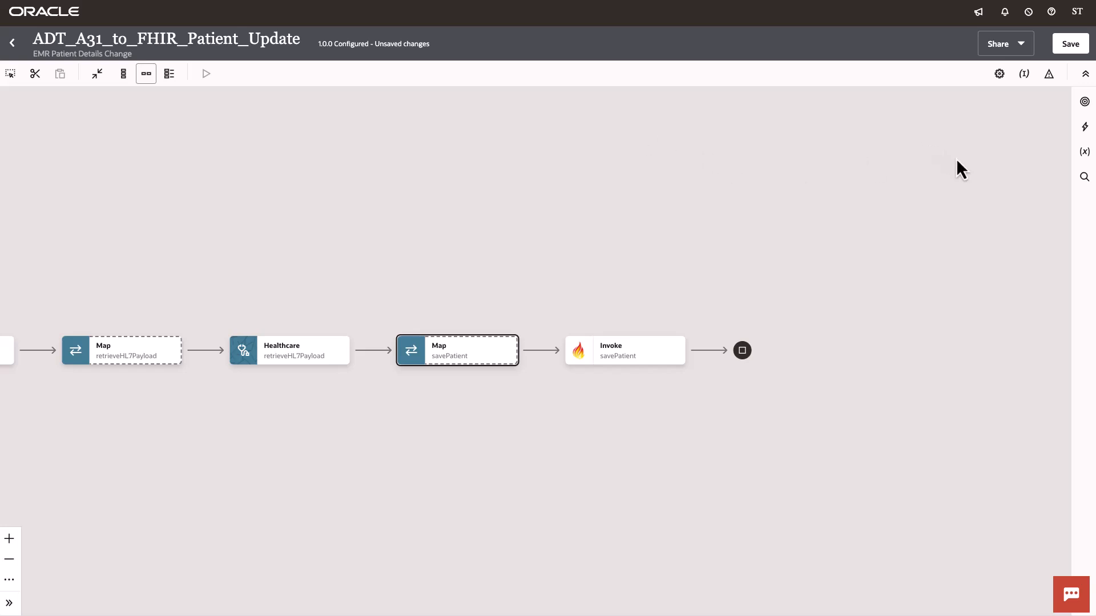
{"action": "left_click", "coordinate": [1070, 43]}
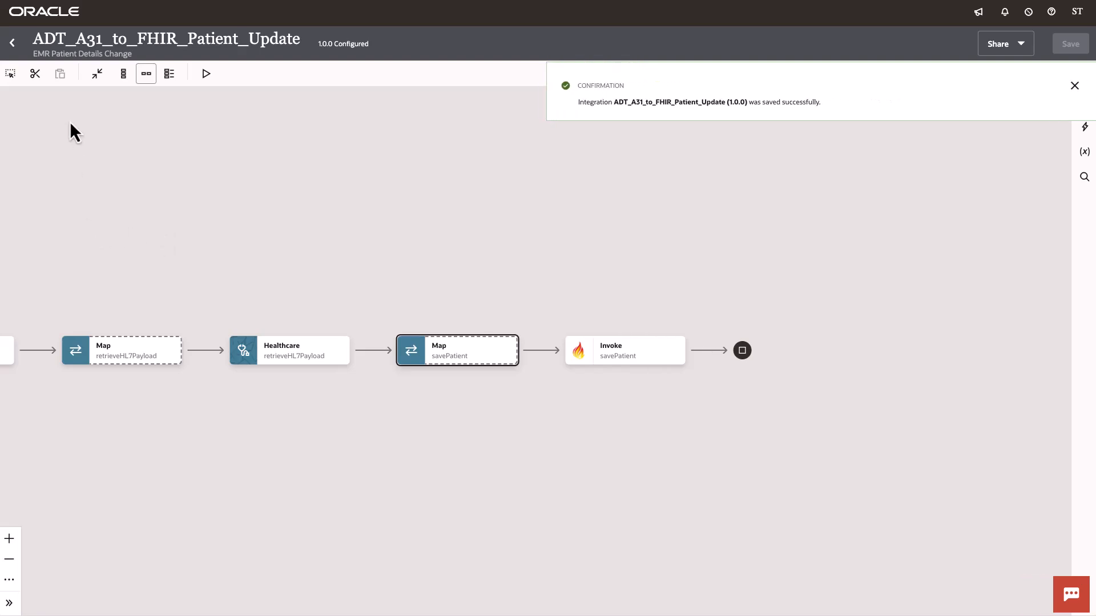
Step: Start importing a FHIR profile in the project's Healthcare section and name it US-Core
{"action": "left_click", "coordinate": [12, 44]}
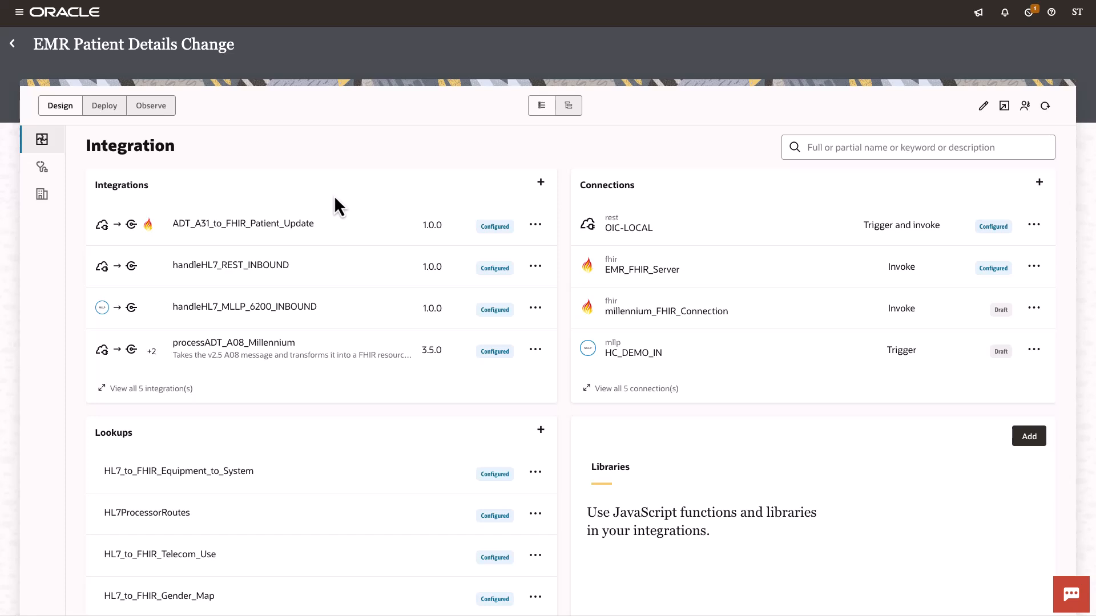
{"action": "left_click", "coordinate": [43, 168]}
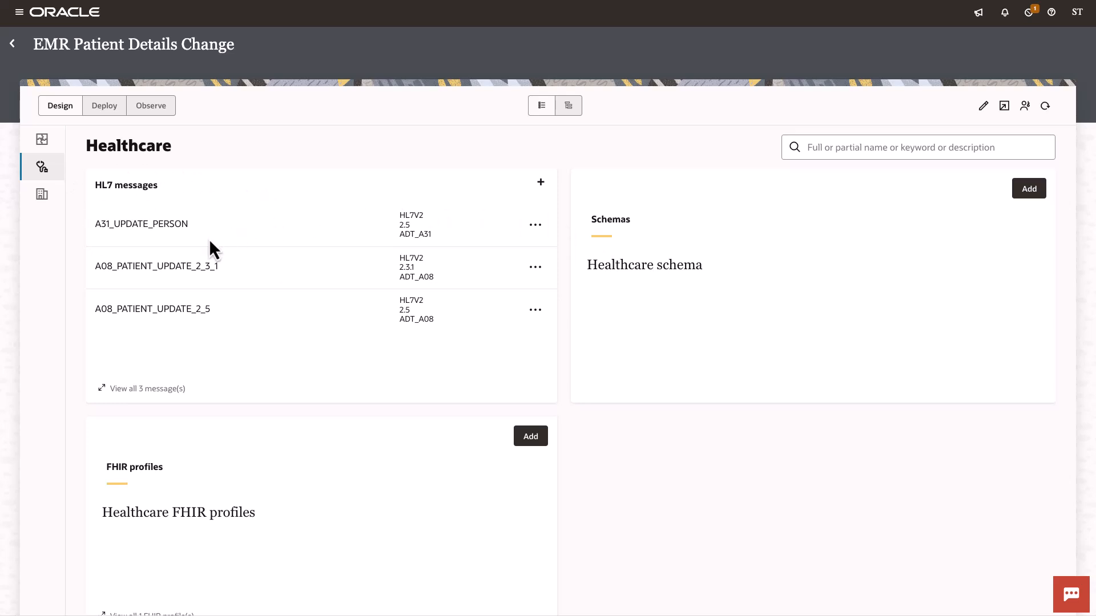
{"action": "scroll", "coordinate": [334, 425], "scroll_direction": "down", "scroll_amount": 1}
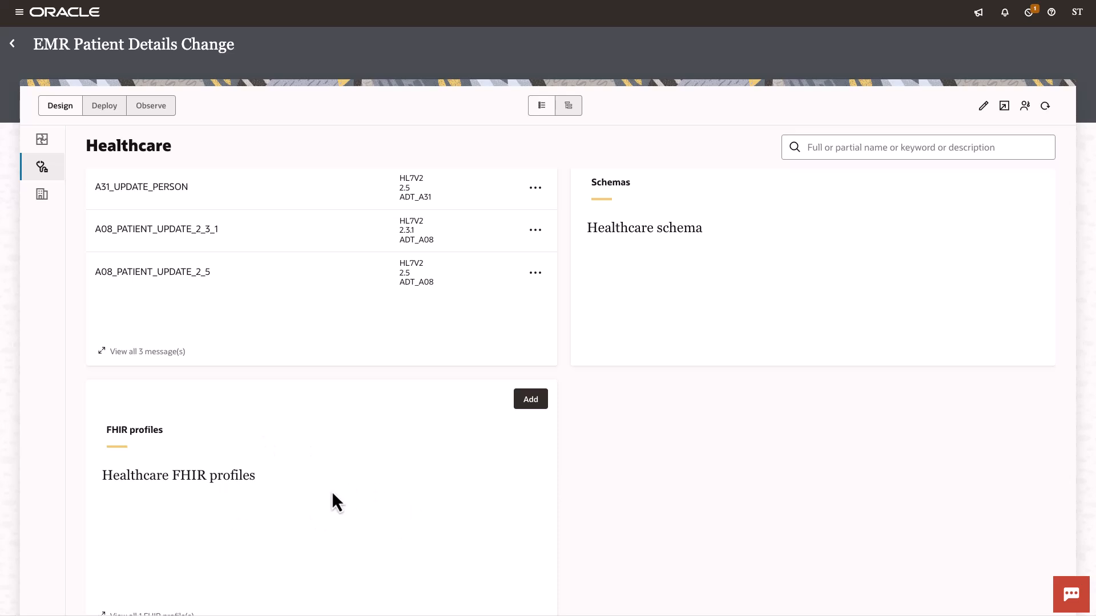
{"action": "left_click", "coordinate": [530, 399]}
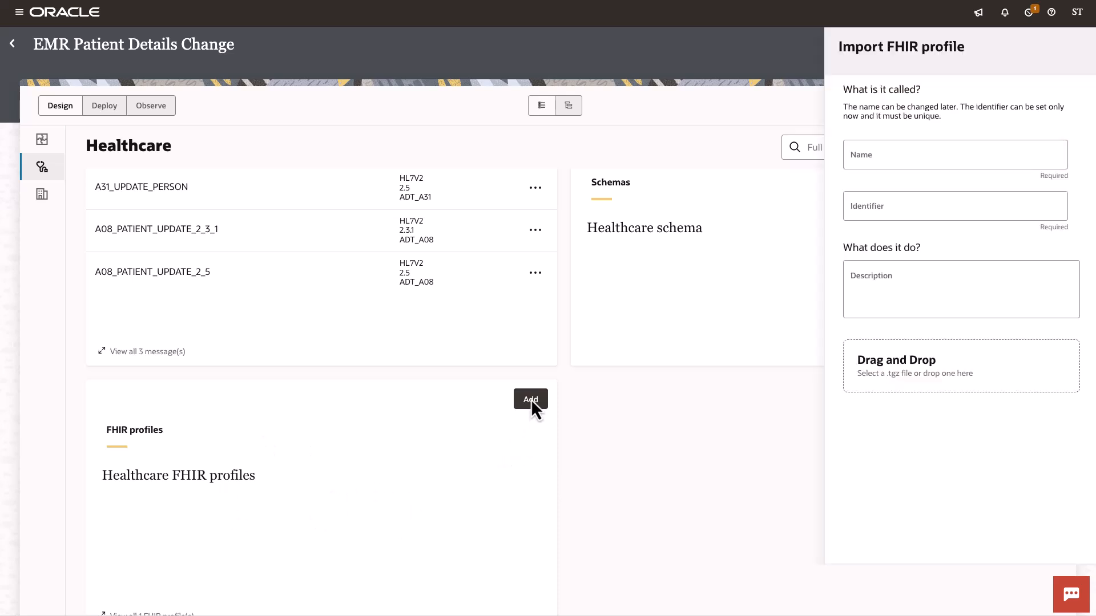
{"action": "left_click", "coordinate": [909, 155]}
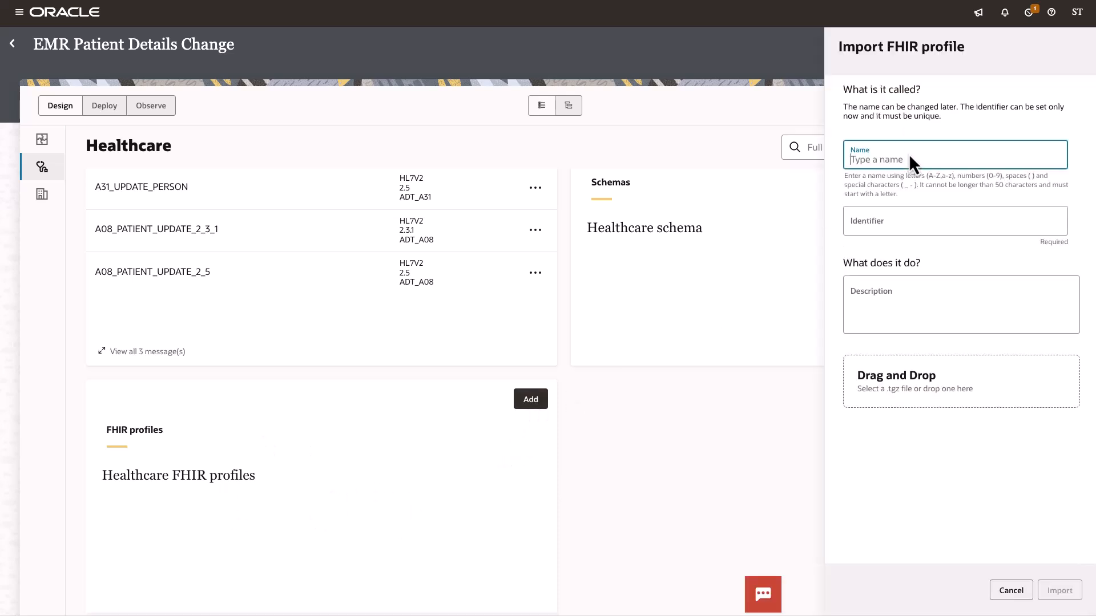
{"action": "type", "text": "US-Core"}
Step: Select the us-core_package.tgz file as the profile package to upload
{"action": "left_click", "coordinate": [903, 374]}
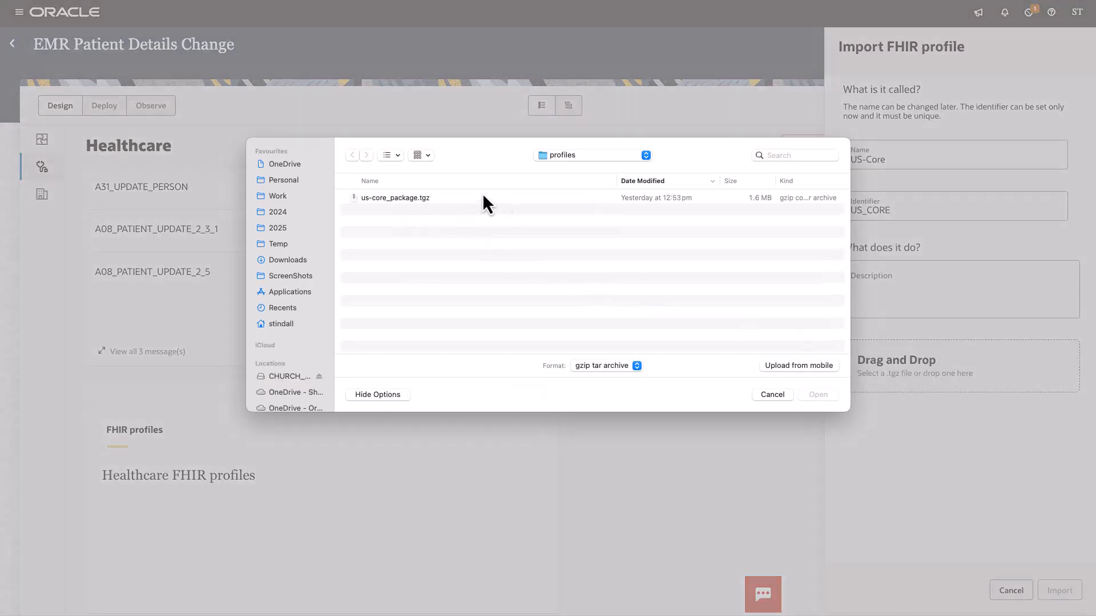
{"action": "left_click", "coordinate": [406, 200]}
{"action": "left_click", "coordinate": [817, 395]}
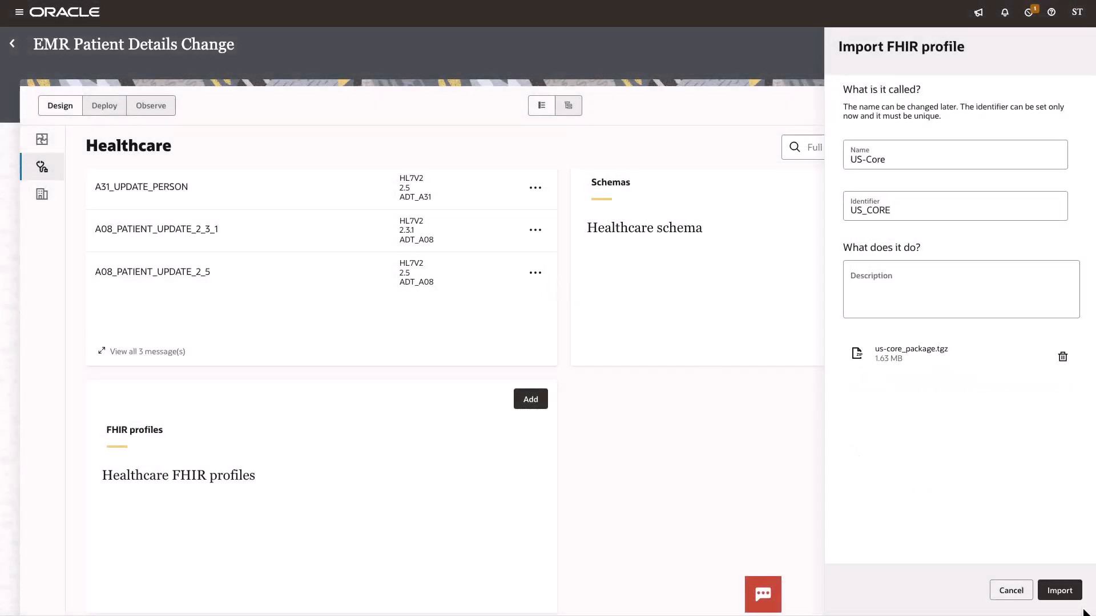
Step: Import the US-Core FHIR profile and refresh the project
{"action": "left_click", "coordinate": [1065, 592]}
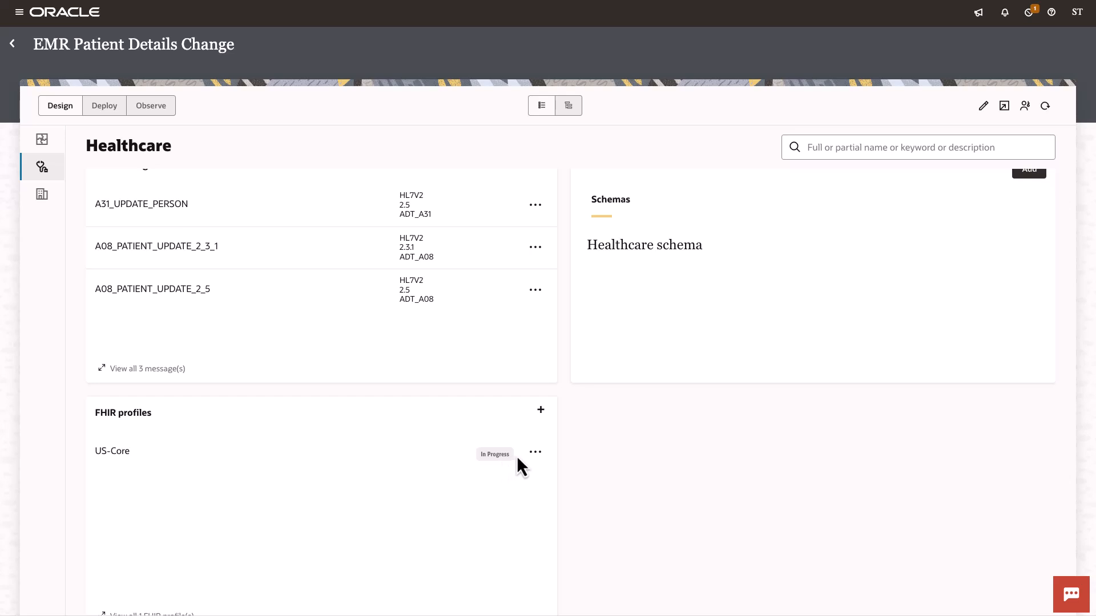
{"action": "left_click", "coordinate": [1050, 107]}
Step: Open the ADT_A31_to_FHIR_Patient_Update integration and reopen the savePatient FHIR invoke's configuration, keeping its basic info
{"action": "left_click", "coordinate": [41, 139]}
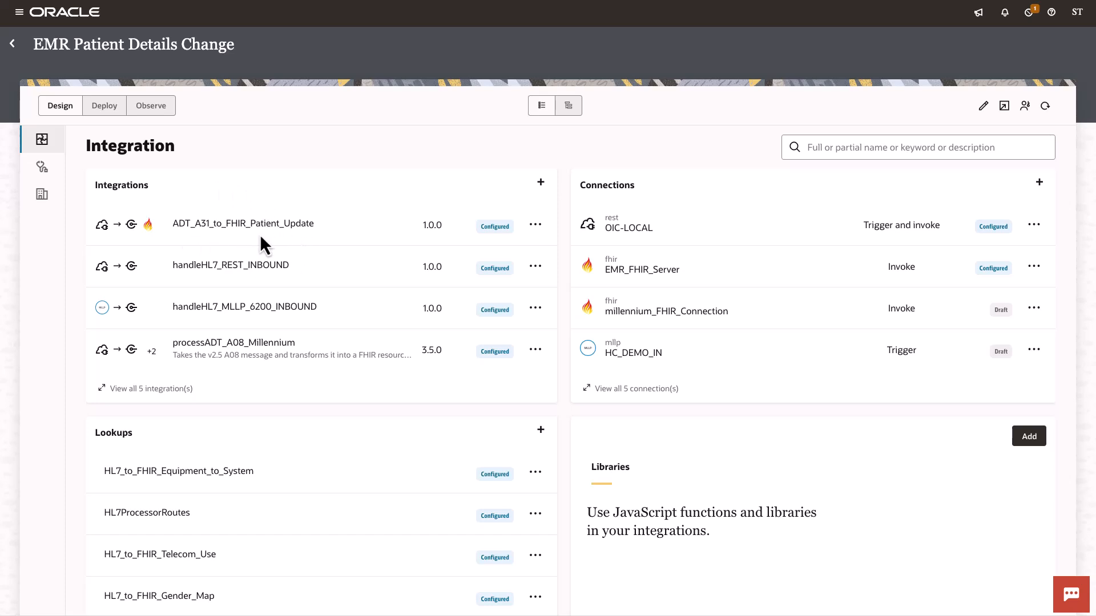
{"action": "left_click", "coordinate": [255, 226]}
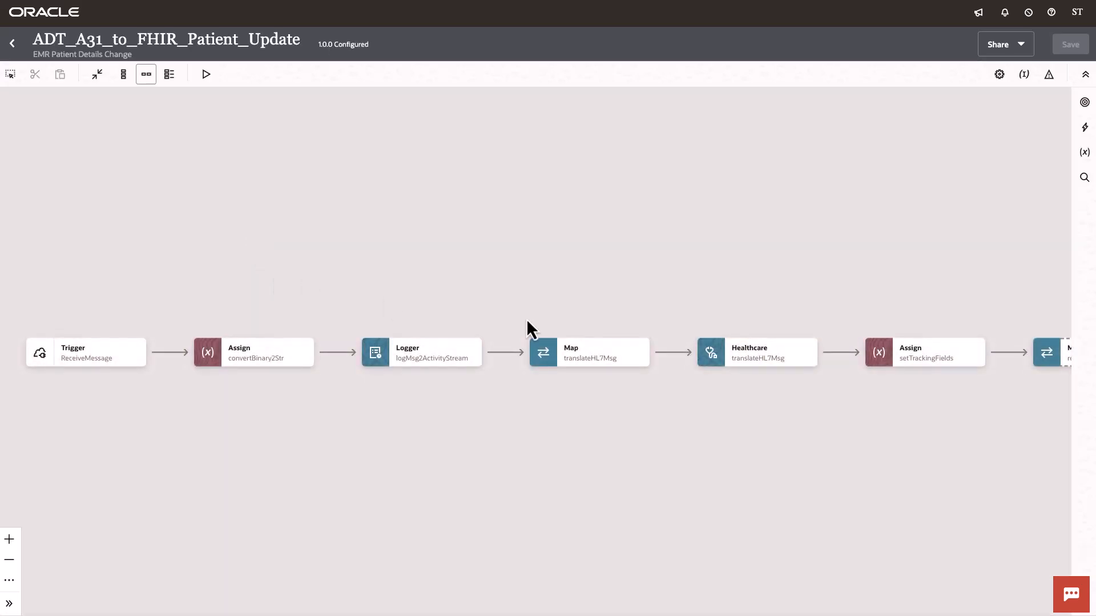
{"action": "left_click_drag", "start_coordinate": [968, 462], "coordinate": [284, 429]}
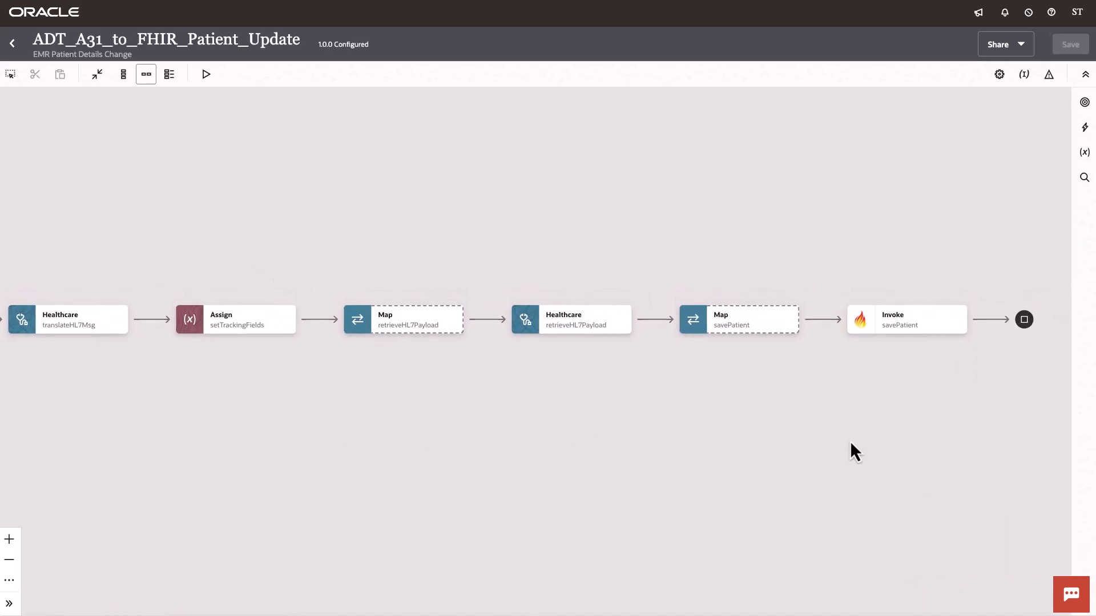
{"action": "left_click_drag", "start_coordinate": [850, 440], "coordinate": [643, 421]}
{"action": "scroll", "coordinate": [665, 330], "scroll_direction": "up", "scroll_amount": 5}
{"action": "left_click", "coordinate": [679, 313]}
{"action": "left_click", "coordinate": [715, 336]}
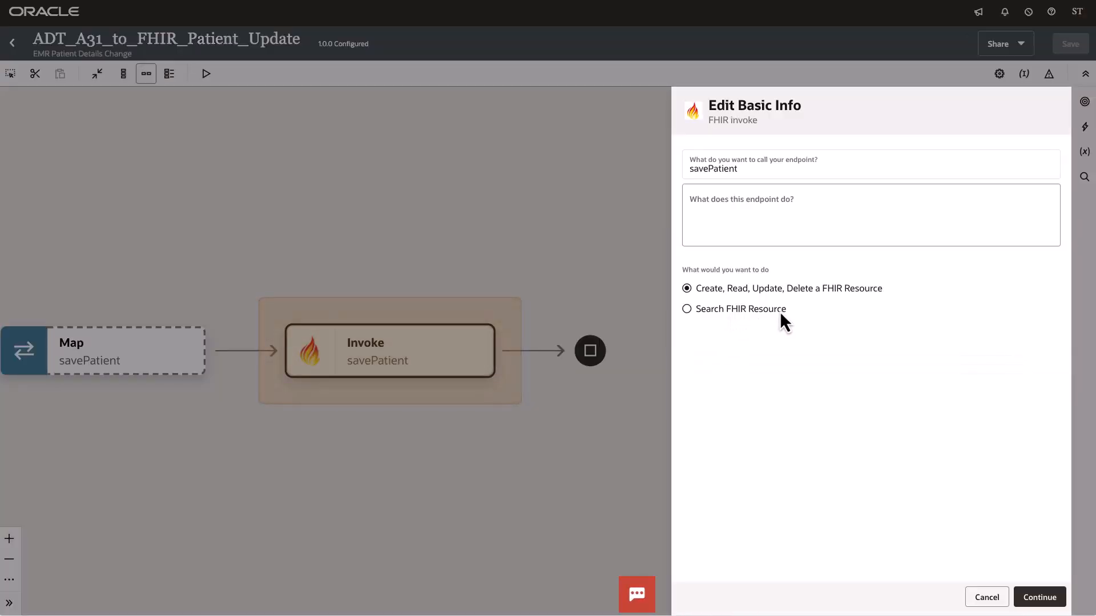
{"action": "left_click", "coordinate": [1040, 597]}
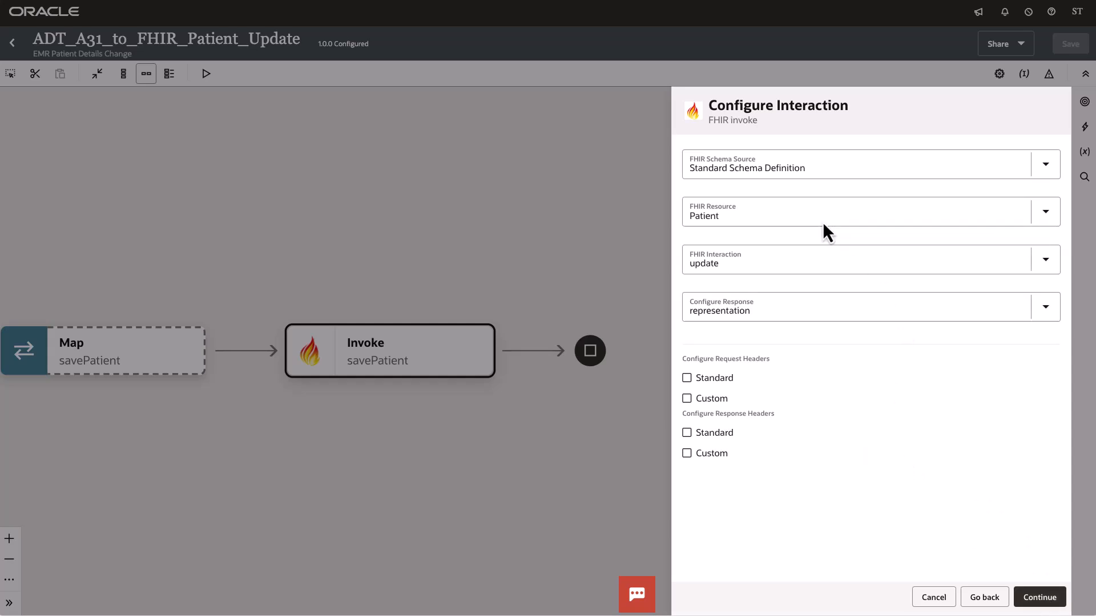
Step: Switch the invoke's FHIR schema source to FHIR Profile using the US-Core profile package
{"action": "left_click", "coordinate": [752, 172]}
{"action": "left_click", "coordinate": [721, 230]}
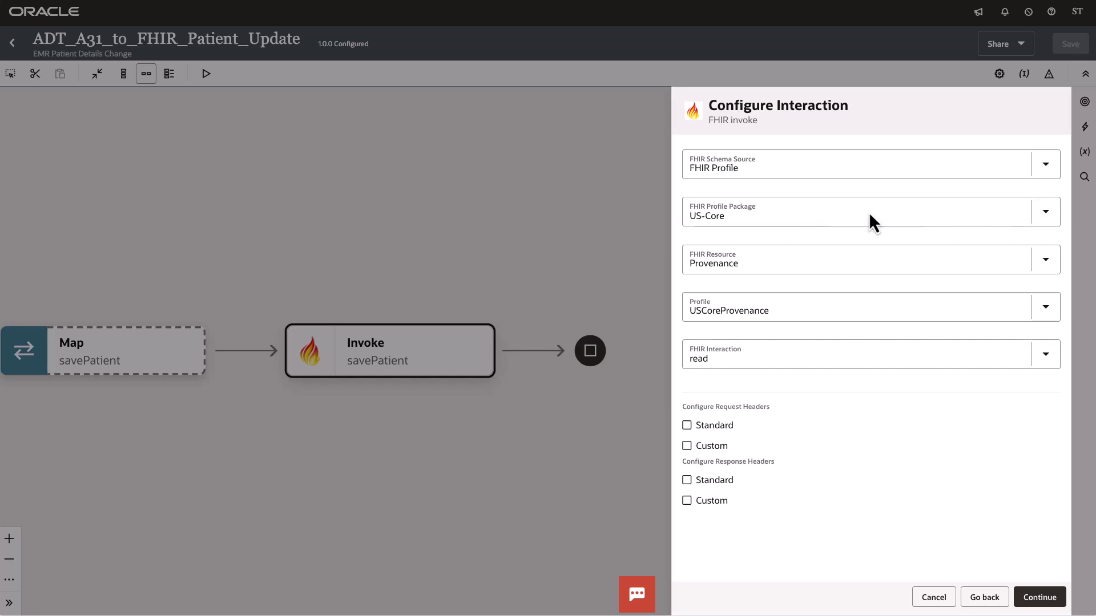
{"action": "left_click", "coordinate": [1046, 215]}
{"action": "left_click", "coordinate": [797, 232]}
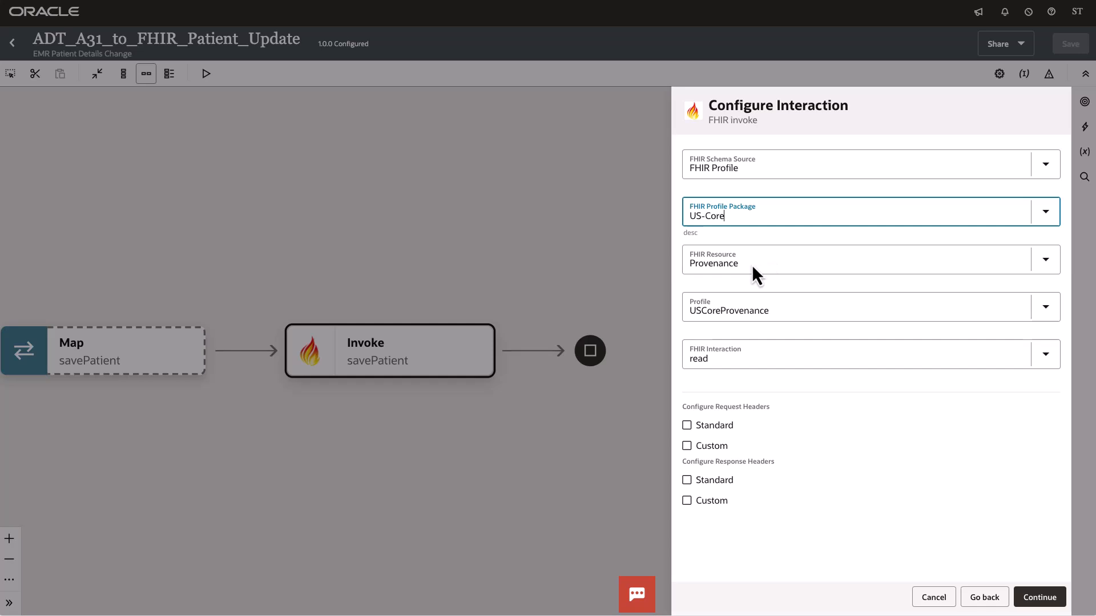
Step: Set the FHIR resource to Patient with the USCorePatientProfile profile
{"action": "left_click", "coordinate": [1044, 264]}
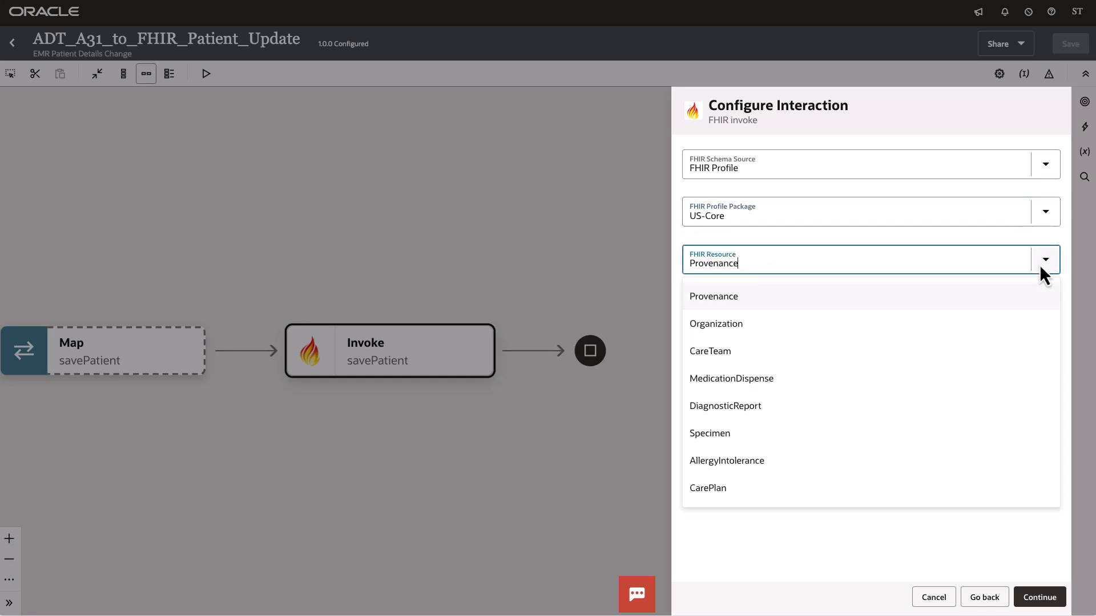
{"action": "scroll", "coordinate": [868, 337], "scroll_direction": "down", "scroll_amount": 5}
{"action": "scroll", "coordinate": [868, 336], "scroll_direction": "up", "scroll_amount": 5}
{"action": "left_click", "coordinate": [1043, 263]}
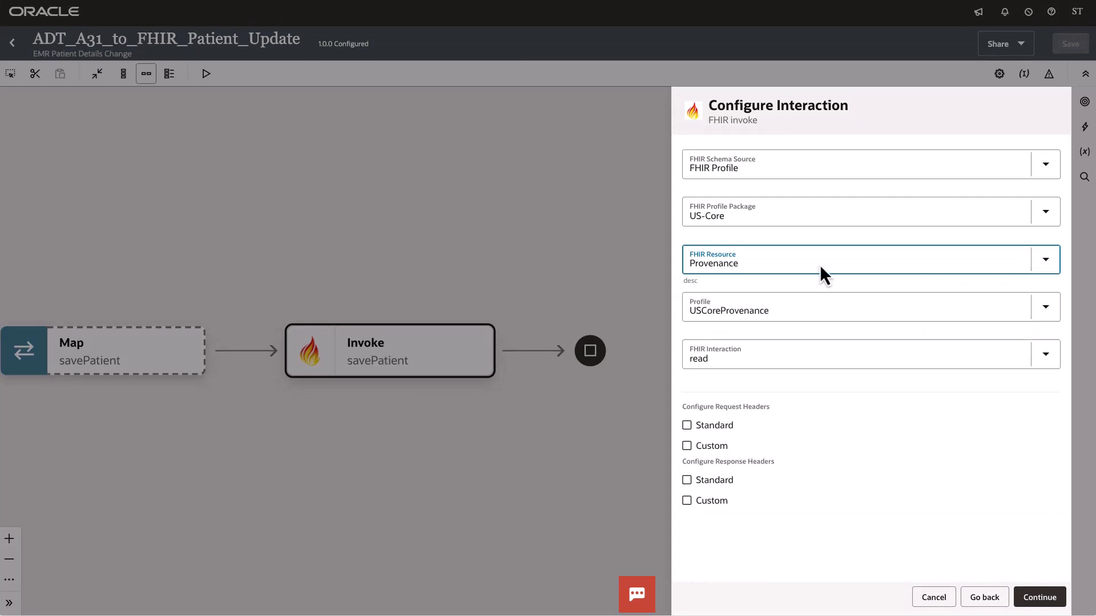
{"action": "left_click", "coordinate": [1051, 262]}
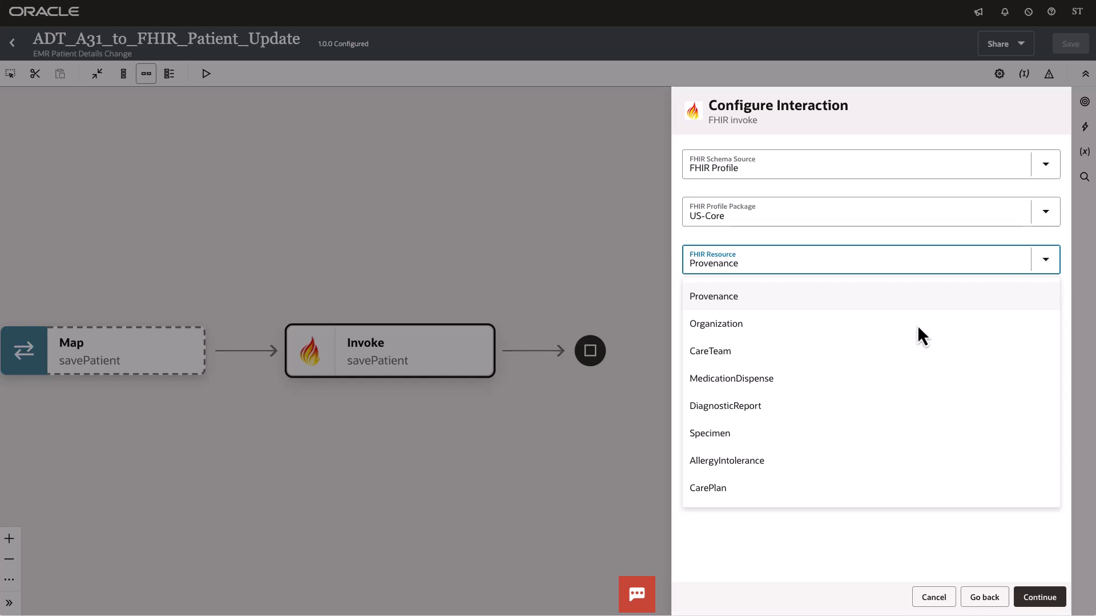
{"action": "left_click", "coordinate": [697, 260]}
{"action": "left_click", "coordinate": [703, 265]}
{"action": "type", "text": "Pat"}
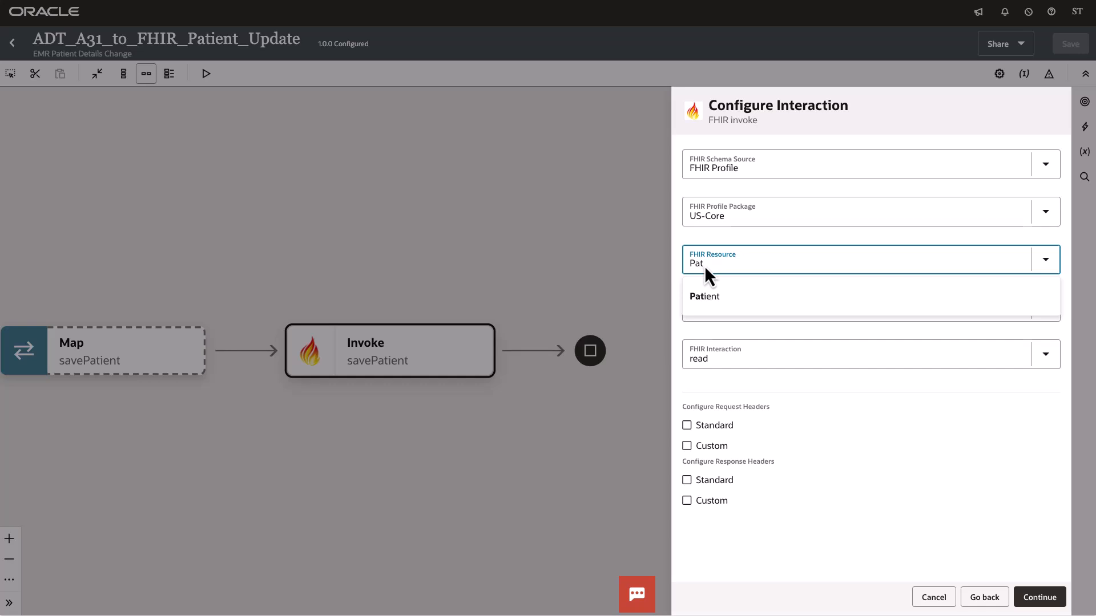
{"action": "left_click", "coordinate": [718, 304]}
{"action": "left_click", "coordinate": [751, 311]}
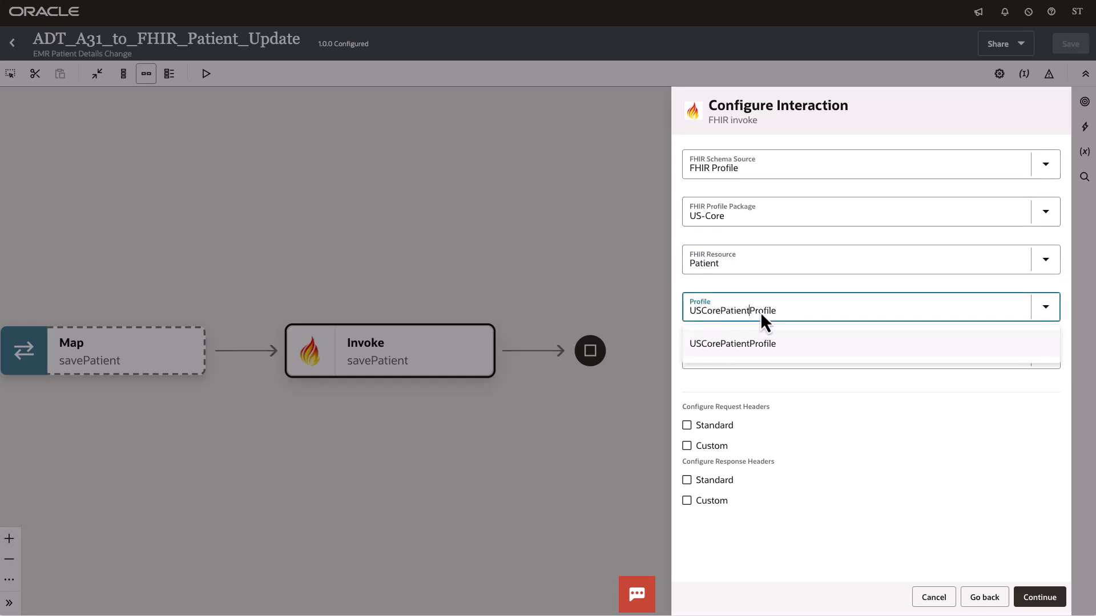
{"action": "left_click", "coordinate": [729, 345]}
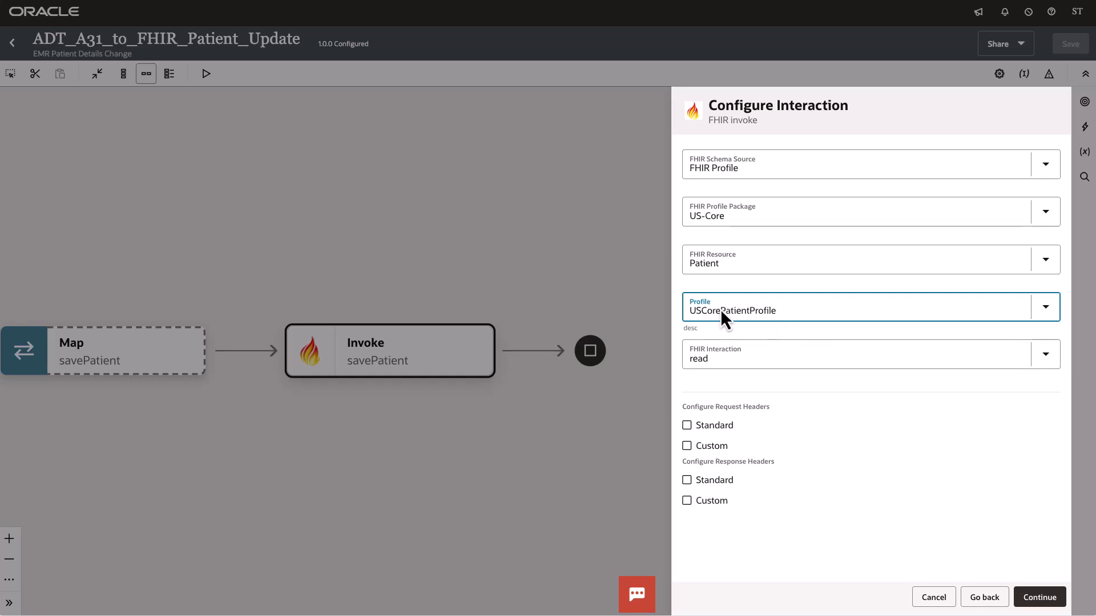
Step: Switch the FHIR resource to Observation and browse its available profiles
{"action": "left_click", "coordinate": [729, 272]}
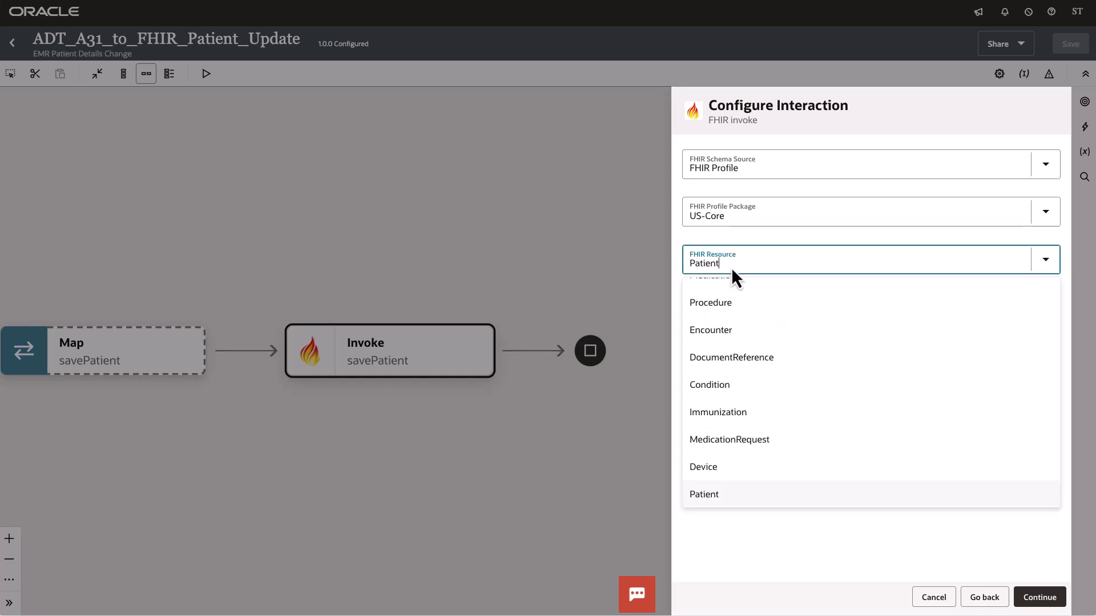
{"action": "key", "text": "ctrl+a"}
{"action": "type", "text": "O"}
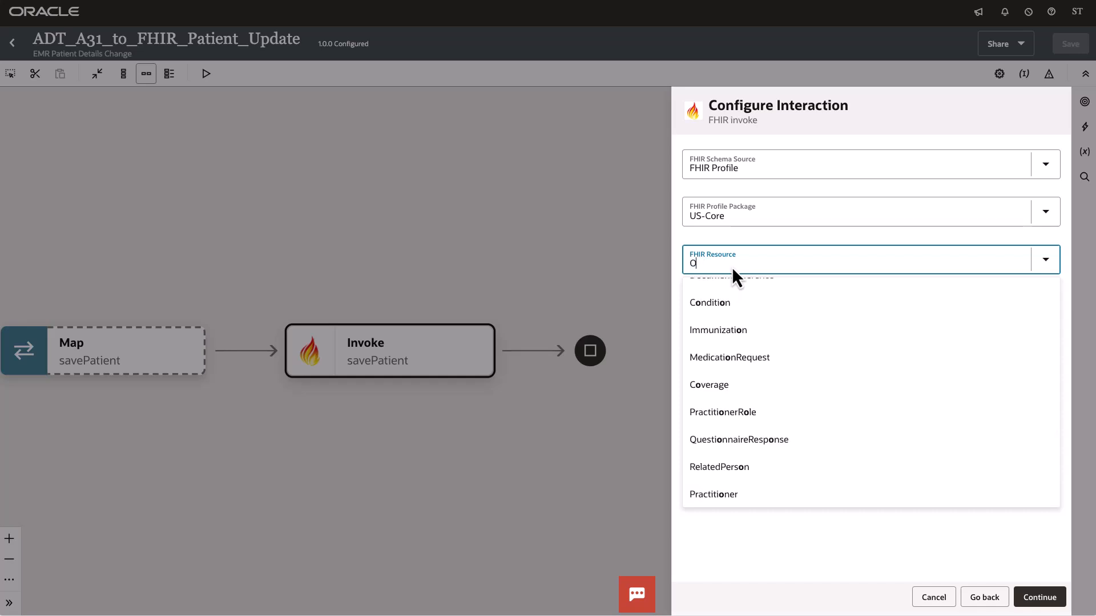
{"action": "type", "text": "b"}
{"action": "left_click", "coordinate": [714, 295]}
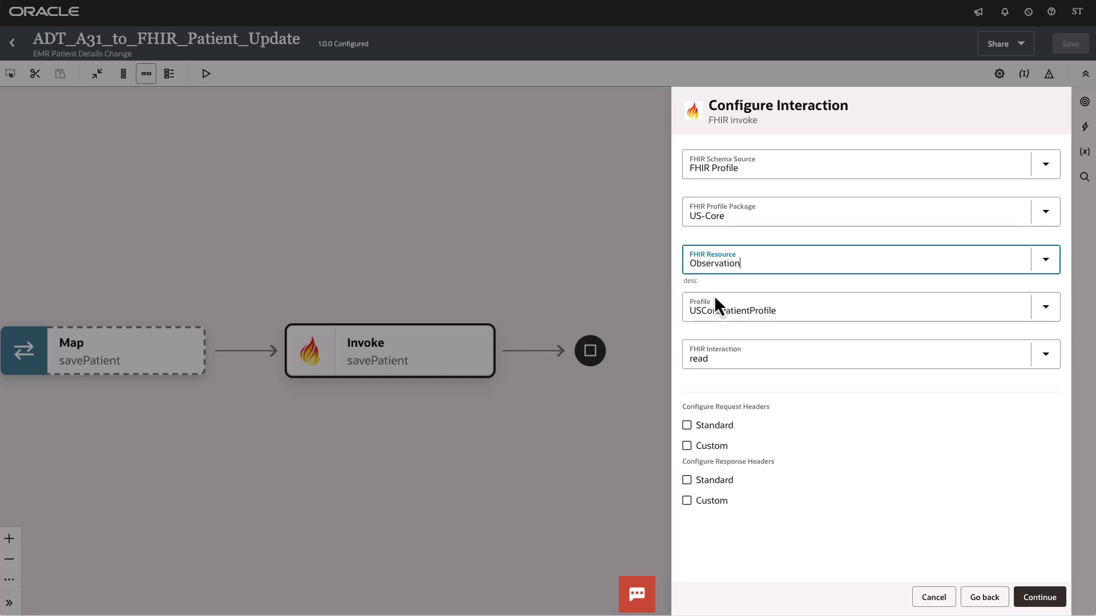
{"action": "left_click", "coordinate": [1045, 307]}
{"action": "scroll", "coordinate": [821, 416], "scroll_direction": "down", "scroll_amount": 1}
{"action": "scroll", "coordinate": [817, 412], "scroll_direction": "down", "scroll_amount": 6}
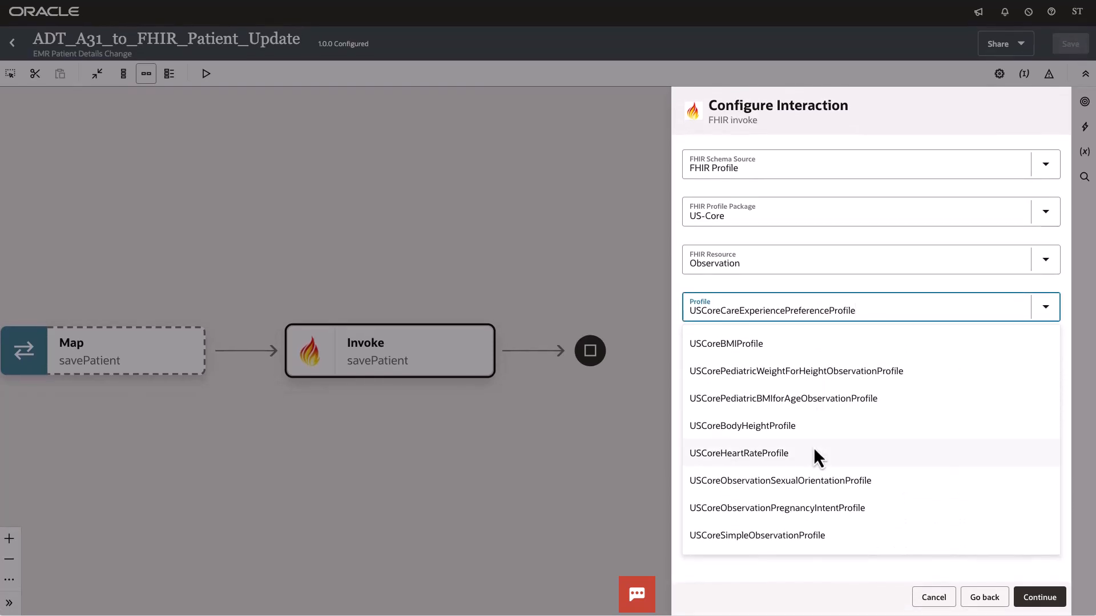
{"action": "scroll", "coordinate": [813, 446], "scroll_direction": "up", "scroll_amount": 5}
{"action": "scroll", "coordinate": [813, 446], "scroll_direction": "up", "scroll_amount": 3}
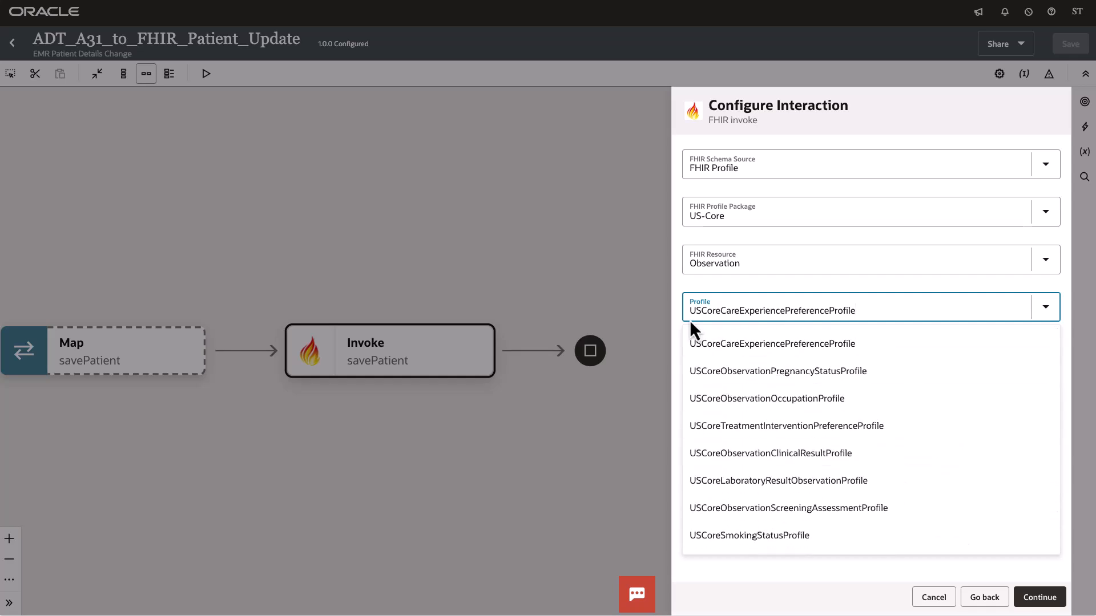
{"action": "left_click", "coordinate": [1046, 315]}
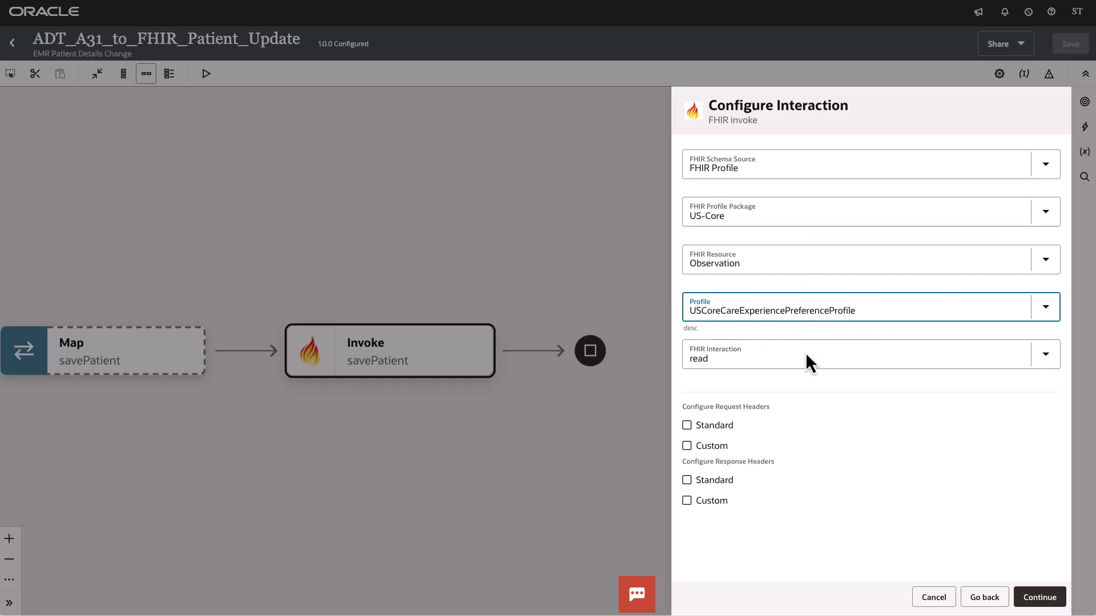
Step: Switch the FHIR resource back to Patient
{"action": "left_click", "coordinate": [1046, 262]}
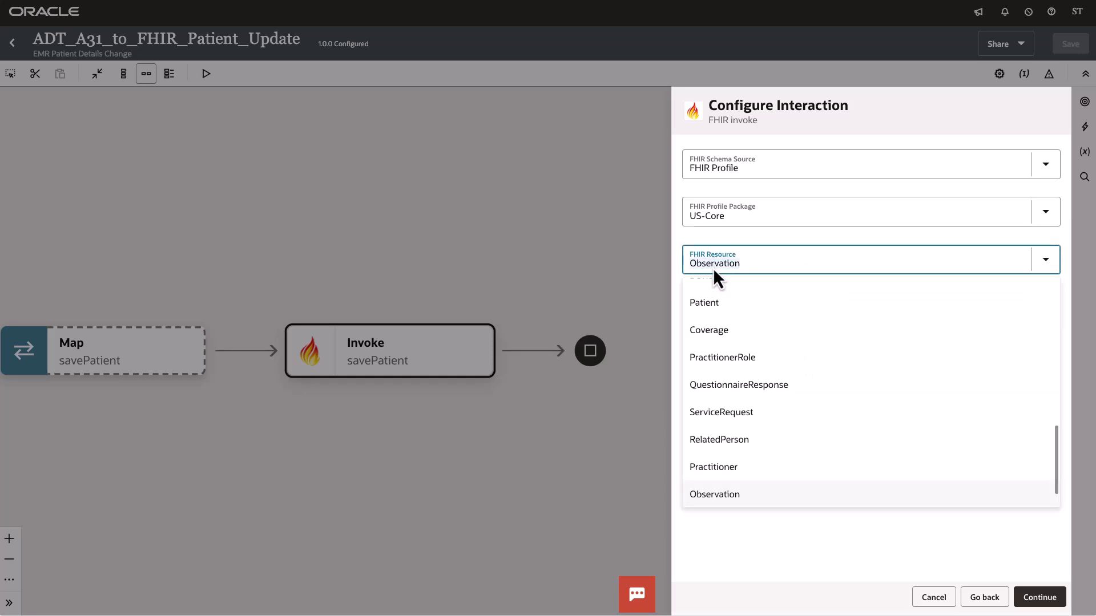
{"action": "type", "text": "Pat"}
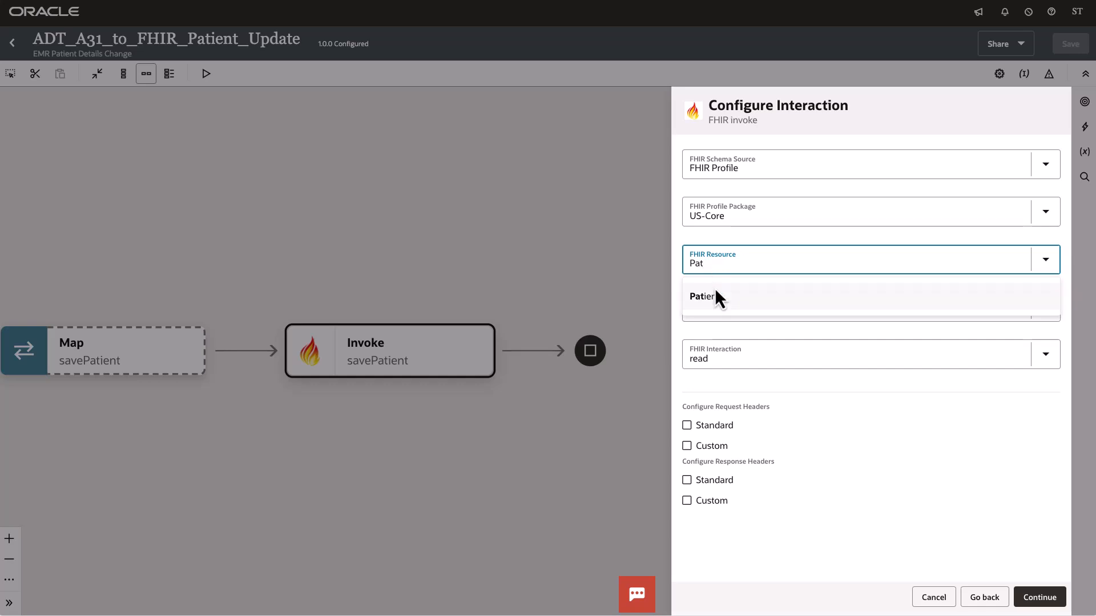
{"action": "left_click", "coordinate": [714, 295]}
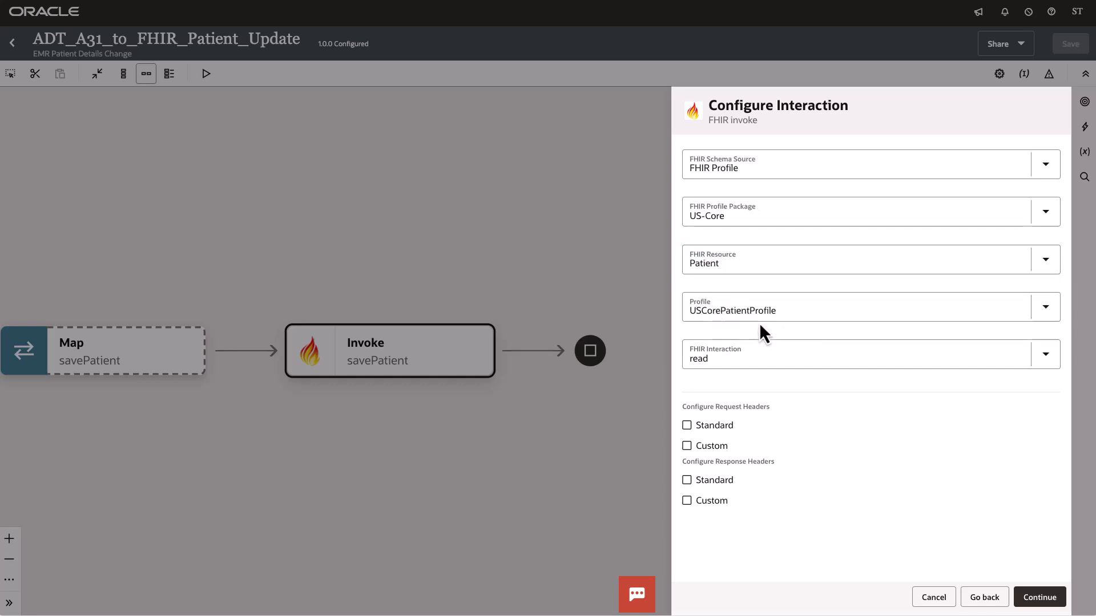
Step: Set the FHIR interaction to update and finish the savePatient invoke configuration
{"action": "left_click", "coordinate": [1046, 354]}
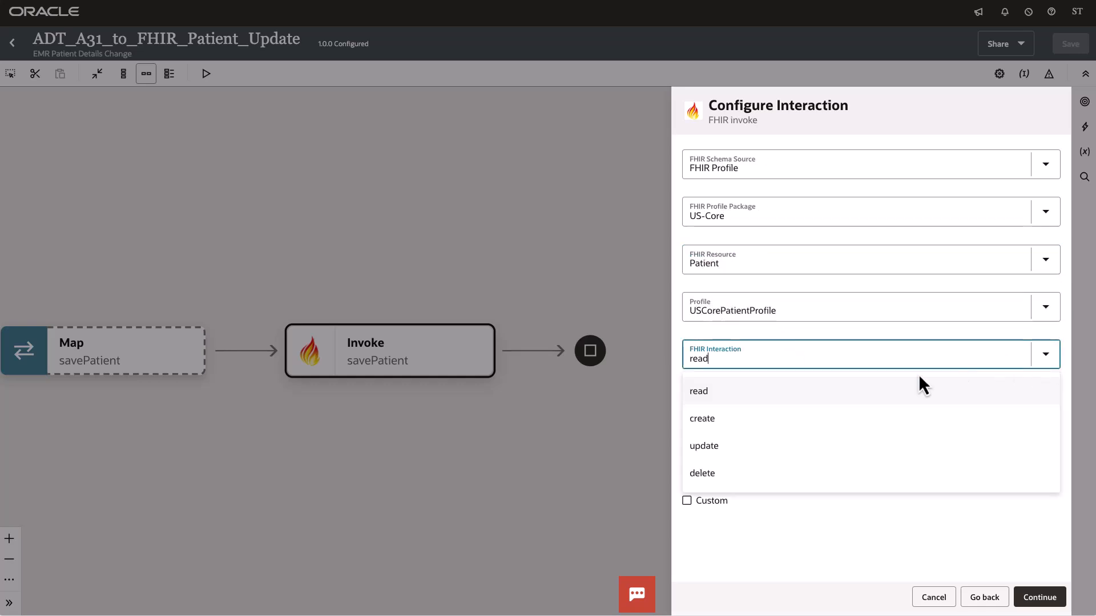
{"action": "left_click", "coordinate": [758, 450]}
{"action": "left_click", "coordinate": [1039, 597]}
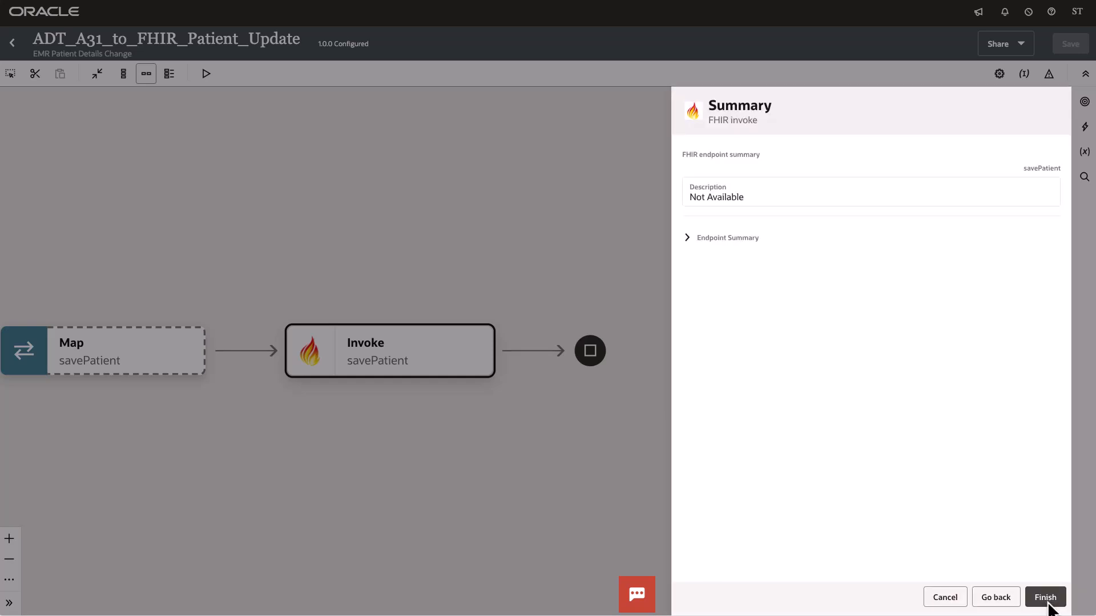
{"action": "left_click", "coordinate": [1047, 604]}
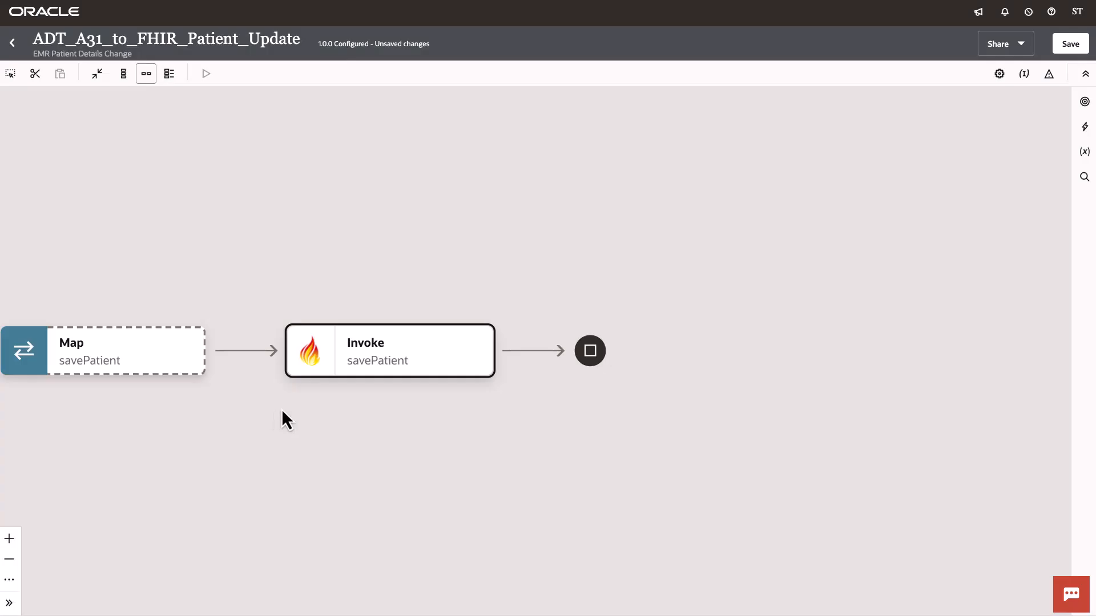
Step: Reopen the savePatient map to inspect the target Patient structure, then leave the mapper
{"action": "left_click_drag", "start_coordinate": [282, 411], "coordinate": [376, 390]}
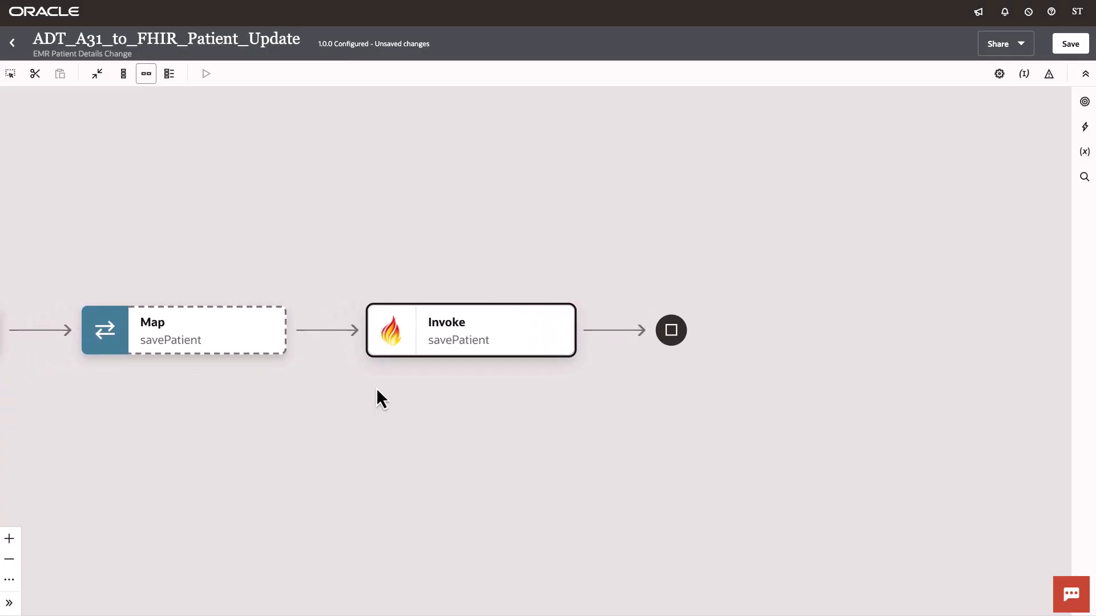
{"action": "left_click", "coordinate": [271, 340]}
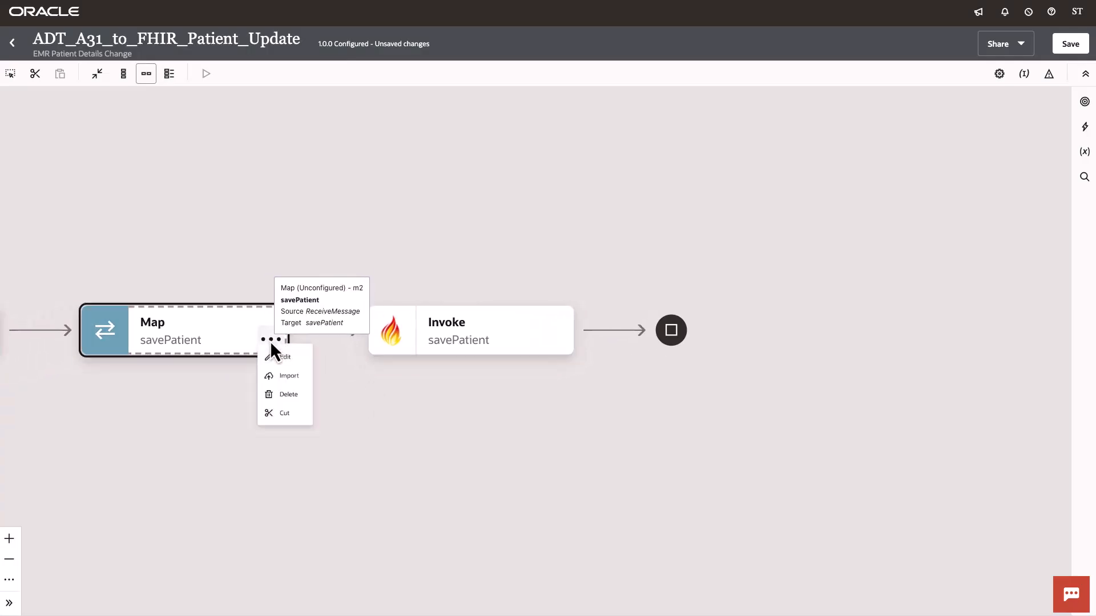
{"action": "left_click", "coordinate": [302, 368]}
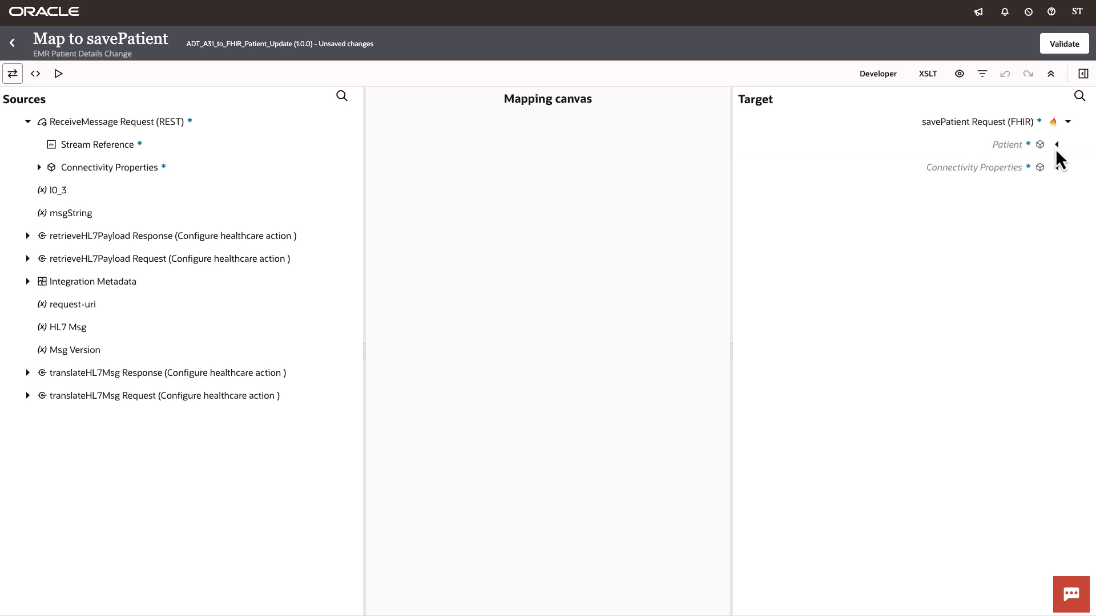
{"action": "left_click", "coordinate": [1056, 145]}
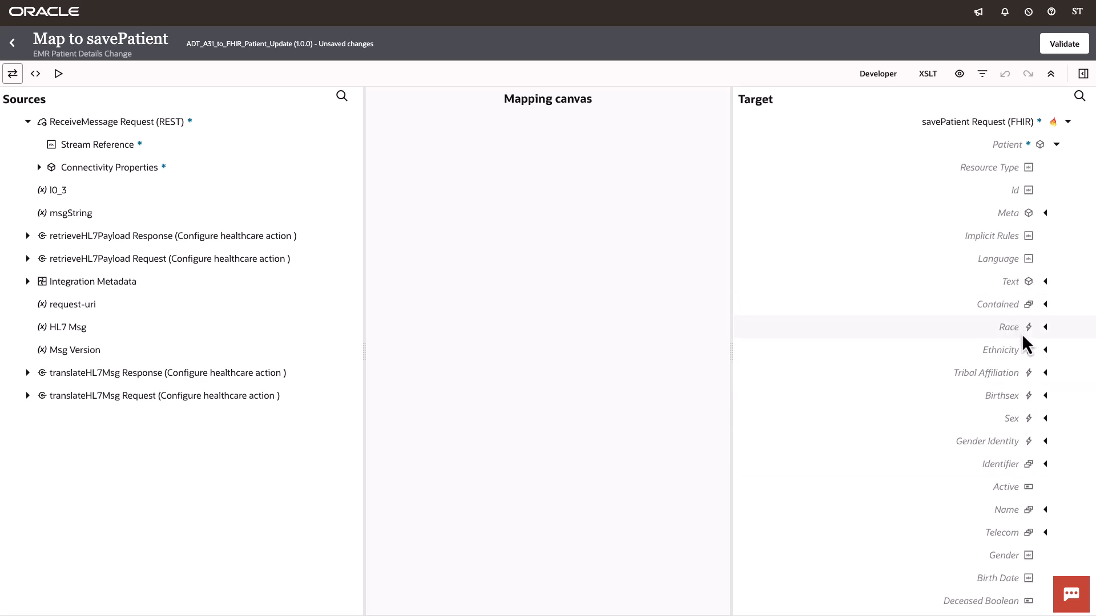
{"action": "left_click", "coordinate": [12, 45]}
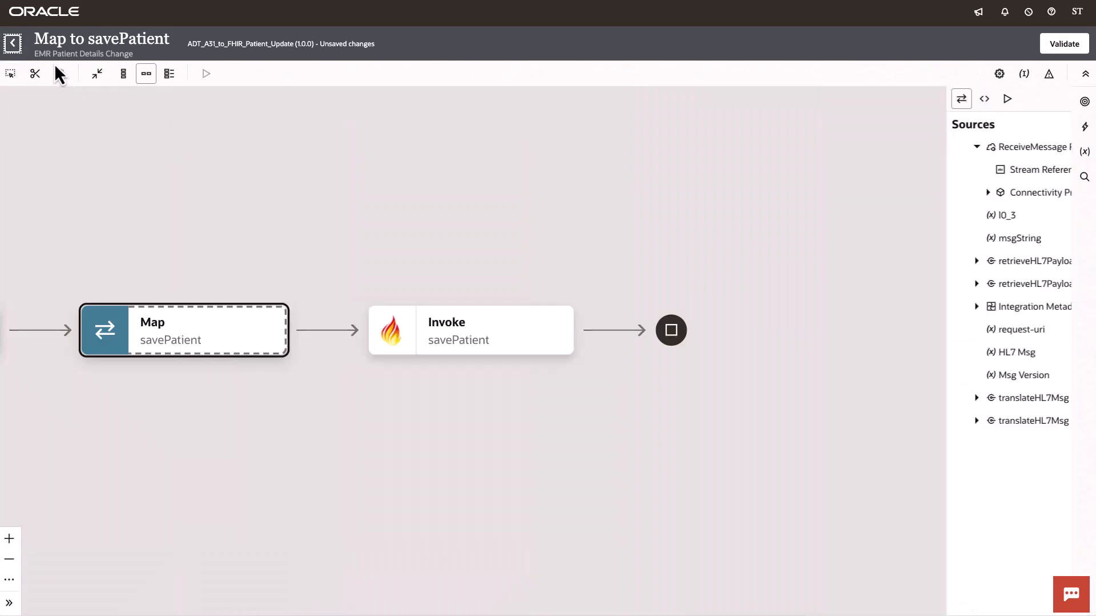